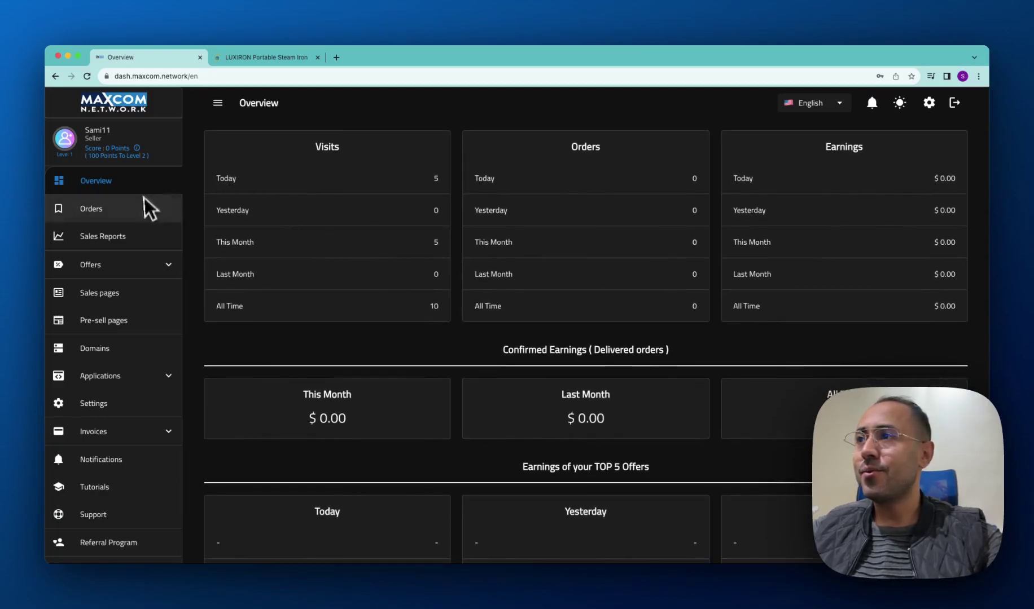
Expand Offers in the dashboard sidebar to show COD Offers and Prepaid Offers.
{"action": "scroll", "coordinate": [358, 260], "scroll_direction": "down", "scroll_amount": 1}
{"action": "scroll", "coordinate": [359, 261], "scroll_direction": "up", "scroll_amount": 1}
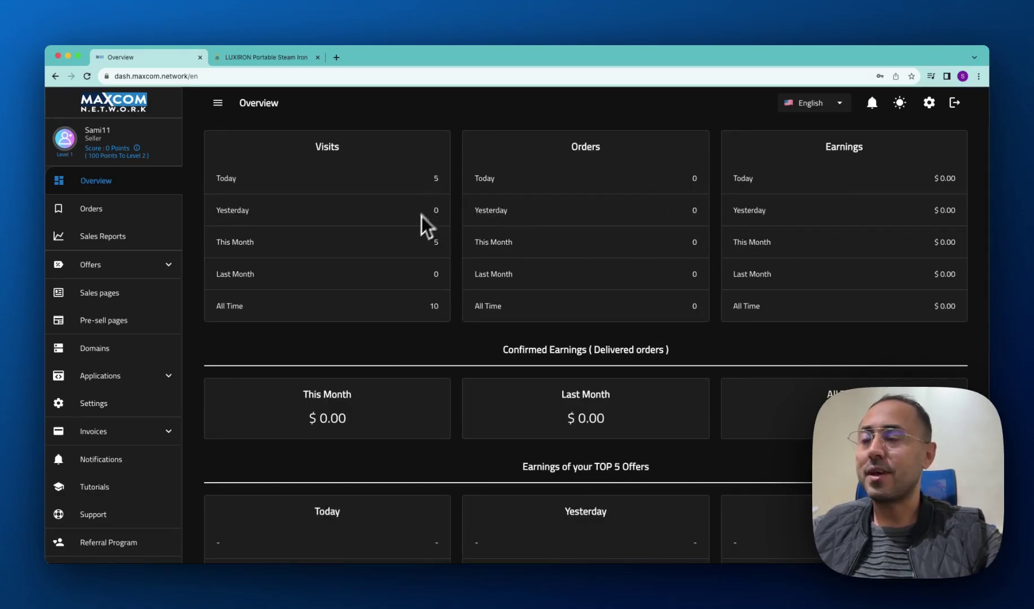
{"action": "scroll", "coordinate": [445, 271], "scroll_direction": "down", "scroll_amount": 6}
{"action": "scroll", "coordinate": [440, 281], "scroll_direction": "up", "scroll_amount": 7}
{"action": "left_click", "coordinate": [121, 268]}
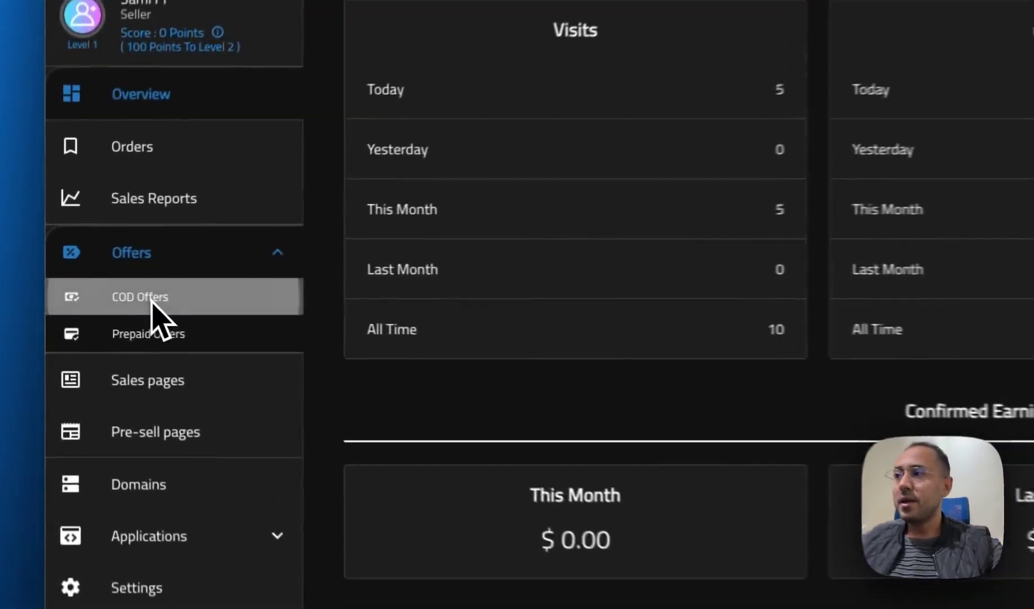
Open COD Offers and browse the offer cards such as Joint Pain Spray and Hyaluronic Golden Capsules.
{"action": "left_click", "coordinate": [105, 289]}
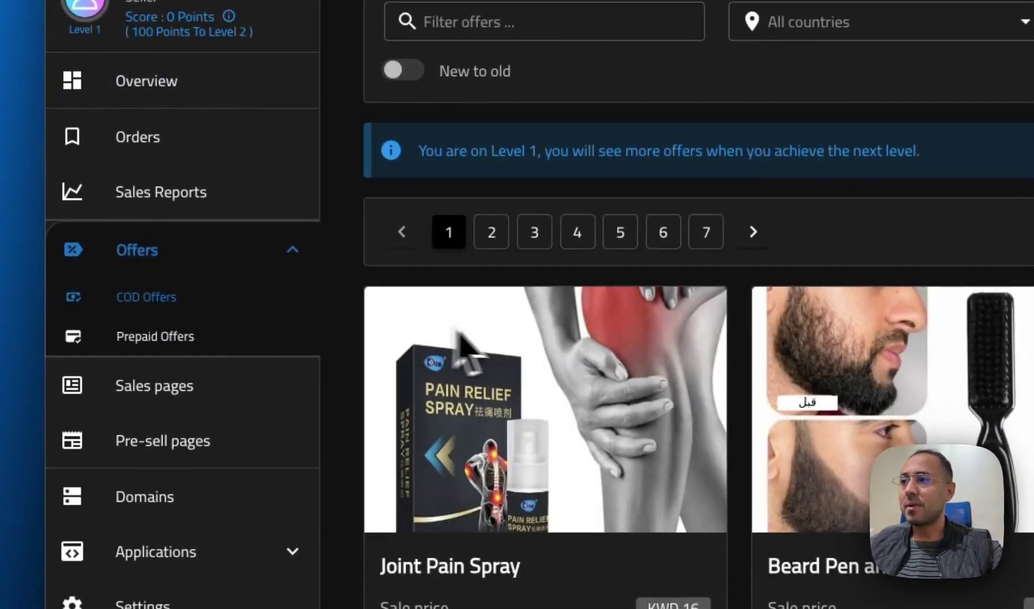
{"action": "scroll", "coordinate": [462, 346], "scroll_direction": "down", "scroll_amount": 3}
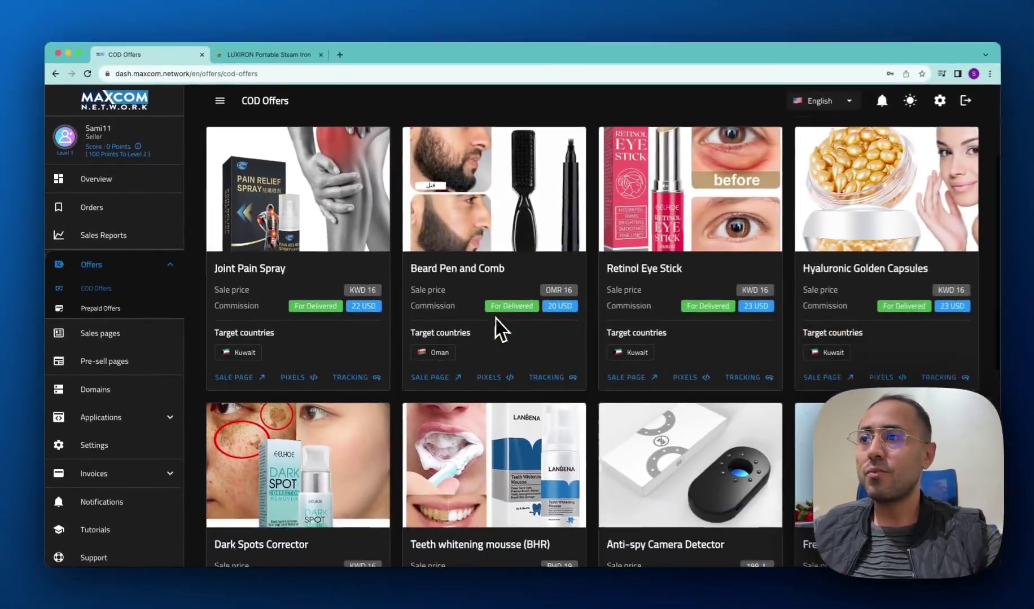
{"action": "scroll", "coordinate": [505, 324], "scroll_direction": "up", "scroll_amount": 2}
{"action": "scroll", "coordinate": [444, 317], "scroll_direction": "up", "scroll_amount": 1}
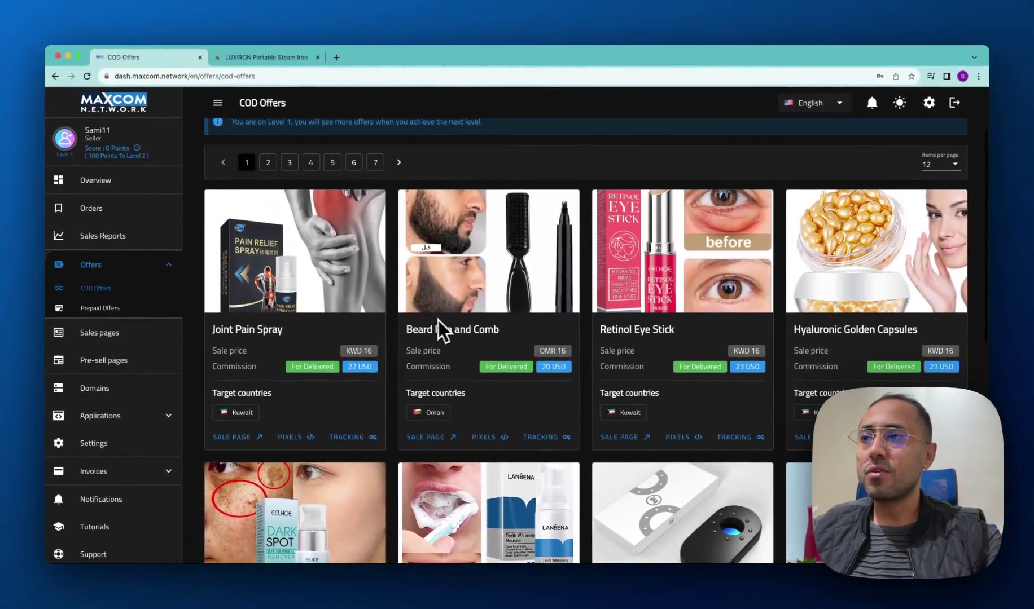
{"action": "scroll", "coordinate": [513, 334], "scroll_direction": "down", "scroll_amount": 1}
{"action": "scroll", "coordinate": [586, 317], "scroll_direction": "down", "scroll_amount": 3}
{"action": "scroll", "coordinate": [584, 318], "scroll_direction": "down", "scroll_amount": 4}
{"action": "scroll", "coordinate": [617, 314], "scroll_direction": "up", "scroll_amount": 4}
{"action": "scroll", "coordinate": [621, 316], "scroll_direction": "up", "scroll_amount": 3}
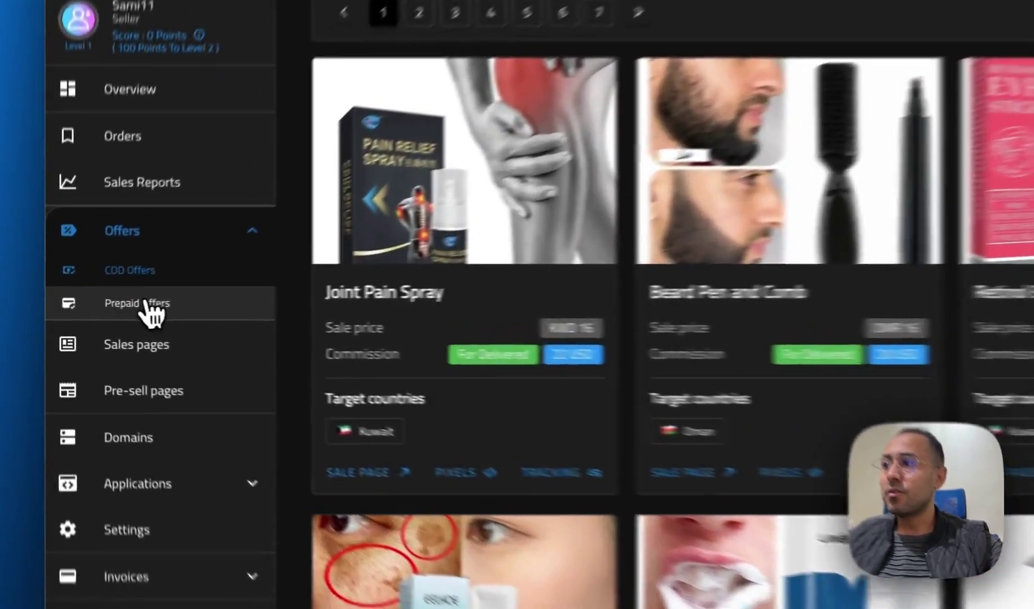
Open the Prepaid Offers catalogue and browse its first page.
{"action": "left_click", "coordinate": [103, 309]}
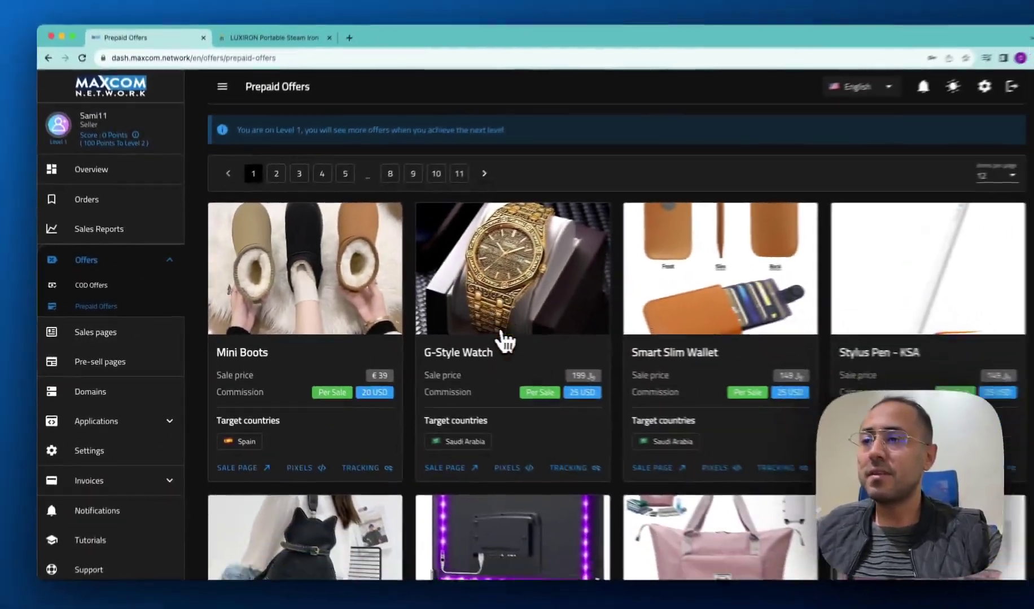
{"action": "scroll", "coordinate": [475, 341], "scroll_direction": "down", "scroll_amount": 3}
{"action": "scroll", "coordinate": [469, 344], "scroll_direction": "up", "scroll_amount": 2}
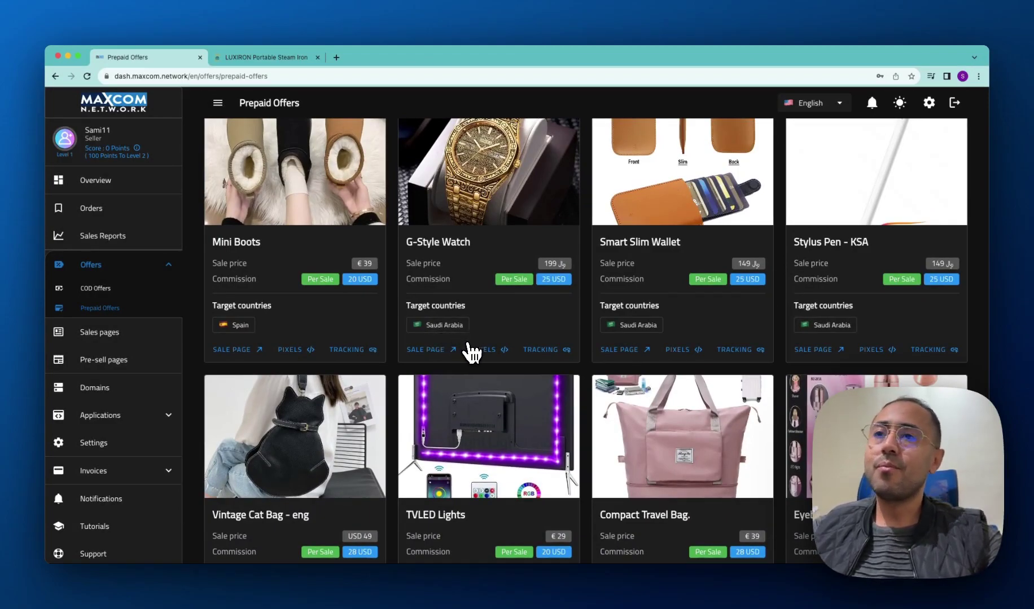
{"action": "scroll", "coordinate": [600, 341], "scroll_direction": "up", "scroll_amount": 3}
{"action": "scroll", "coordinate": [598, 342], "scroll_direction": "down", "scroll_amount": 2}
{"action": "scroll", "coordinate": [603, 341], "scroll_direction": "down", "scroll_amount": 8}
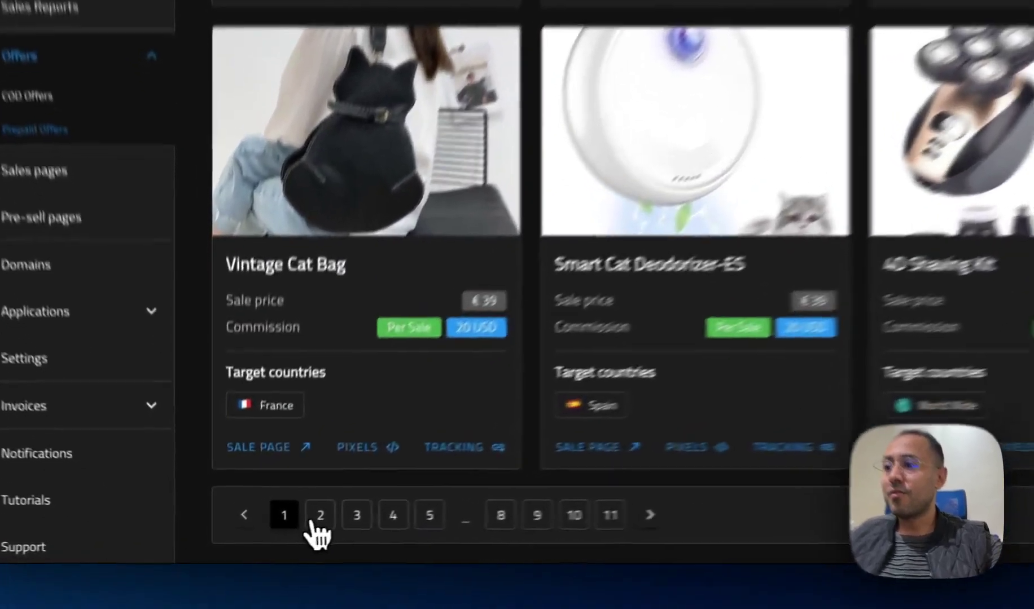
On page 2, locate the LUXIRON Steam Iron - Eng offer targeting the United States.
{"action": "left_click", "coordinate": [268, 529]}
{"action": "scroll", "coordinate": [693, 231], "scroll_direction": "up", "scroll_amount": 6}
{"action": "scroll", "coordinate": [570, 307], "scroll_direction": "down", "scroll_amount": 5}
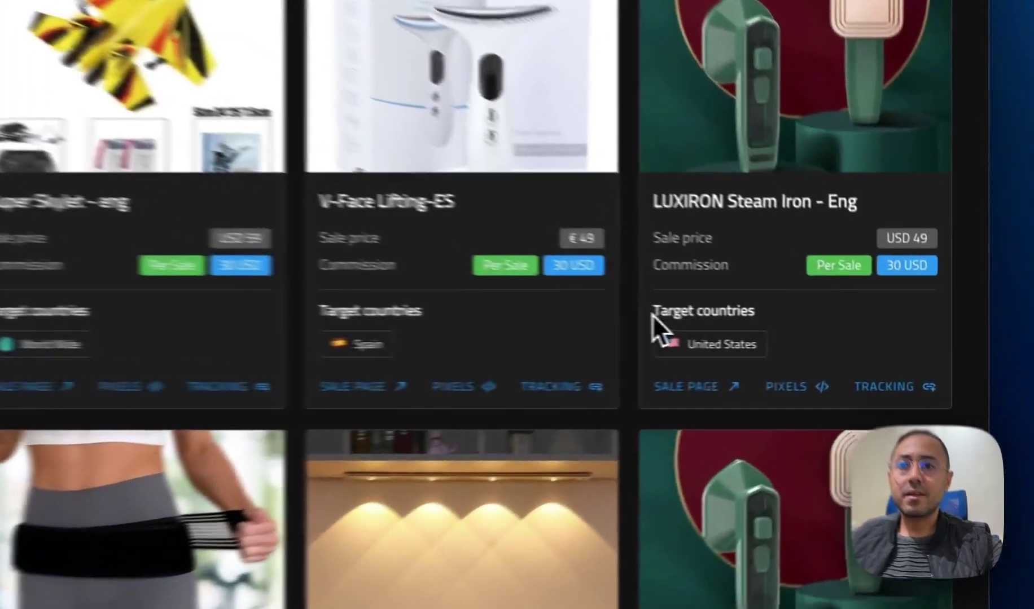
{"action": "left_click_drag", "start_coordinate": [793, 340], "coordinate": [845, 347]}
{"action": "left_click", "coordinate": [859, 360]}
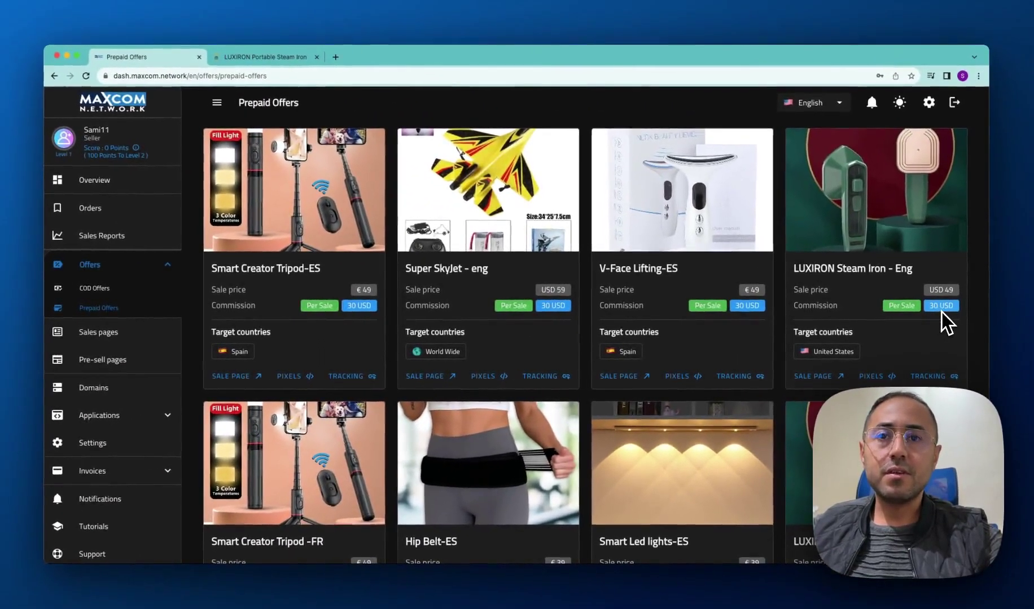
{"action": "scroll", "coordinate": [864, 296], "scroll_direction": "down", "scroll_amount": 3}
{"action": "scroll", "coordinate": [870, 300], "scroll_direction": "up", "scroll_amount": 2}
{"action": "scroll", "coordinate": [871, 300], "scroll_direction": "up", "scroll_amount": 1}
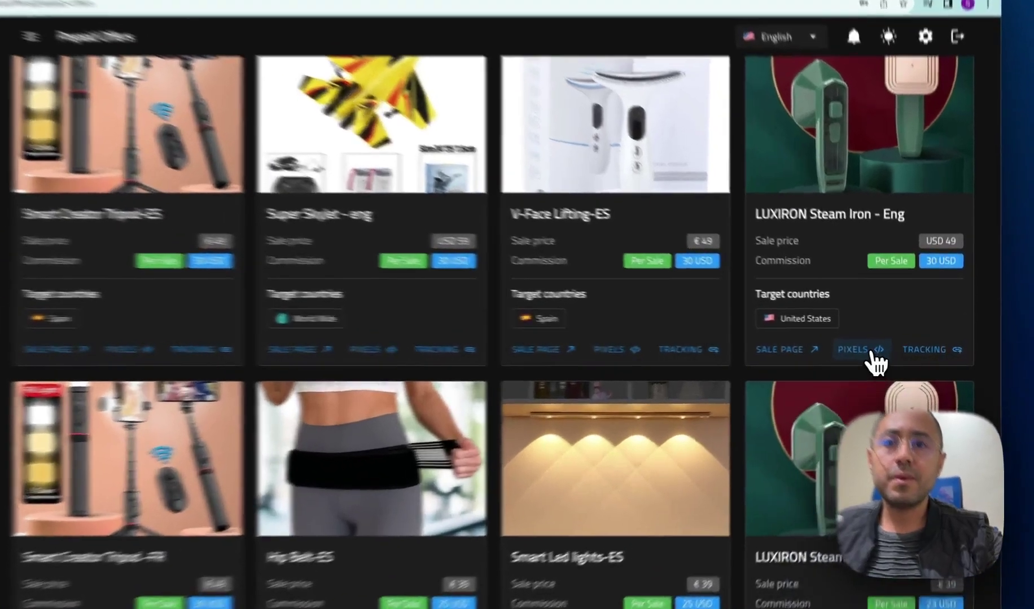
Save a Facebook pixel with the Pixel ID for the LUXIRON offer, then view its tracking links.
{"action": "left_click", "coordinate": [888, 353]}
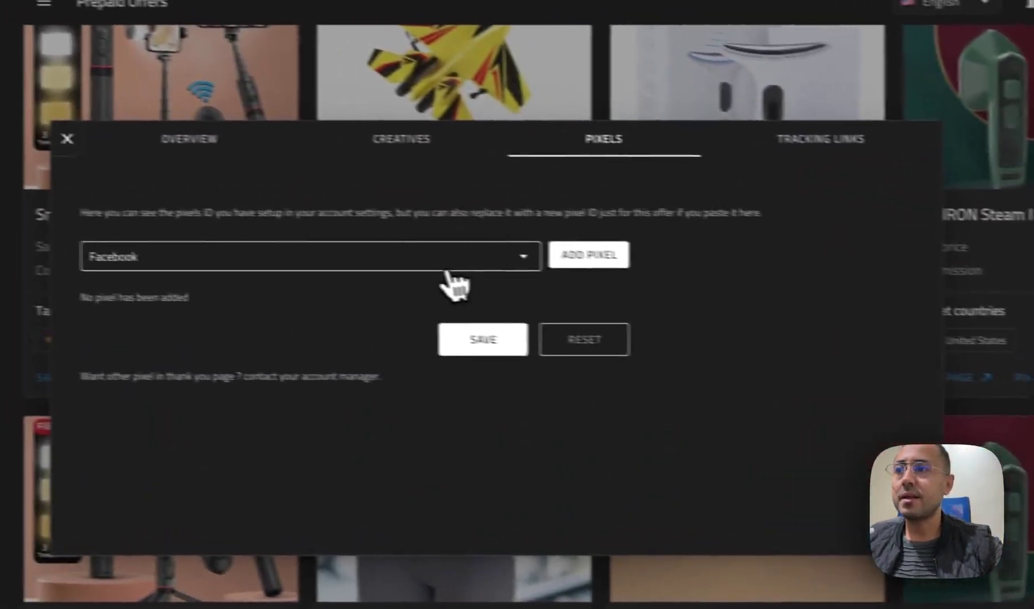
{"action": "left_click", "coordinate": [265, 233]}
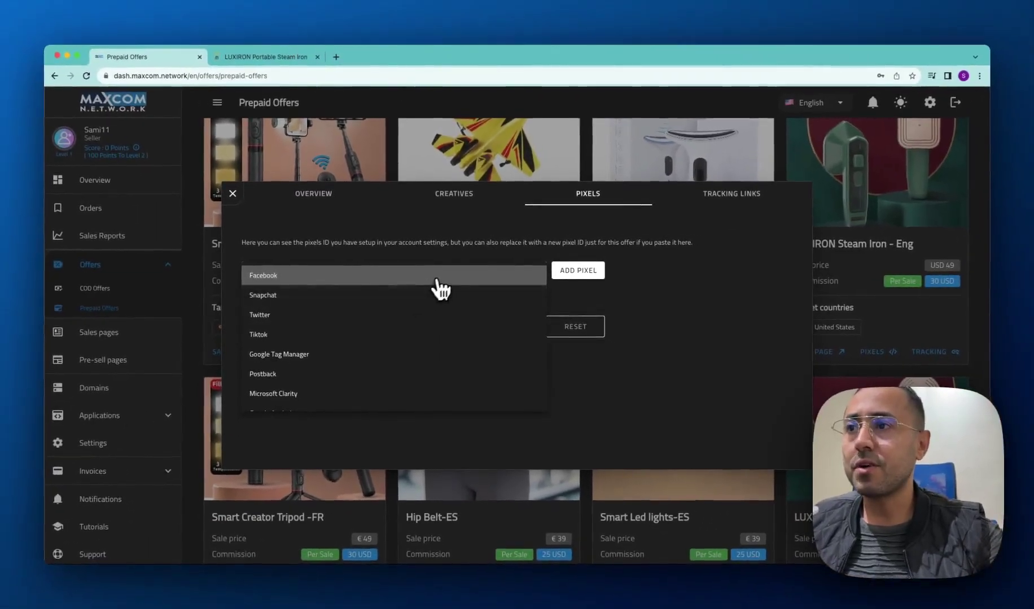
{"action": "left_click", "coordinate": [439, 277]}
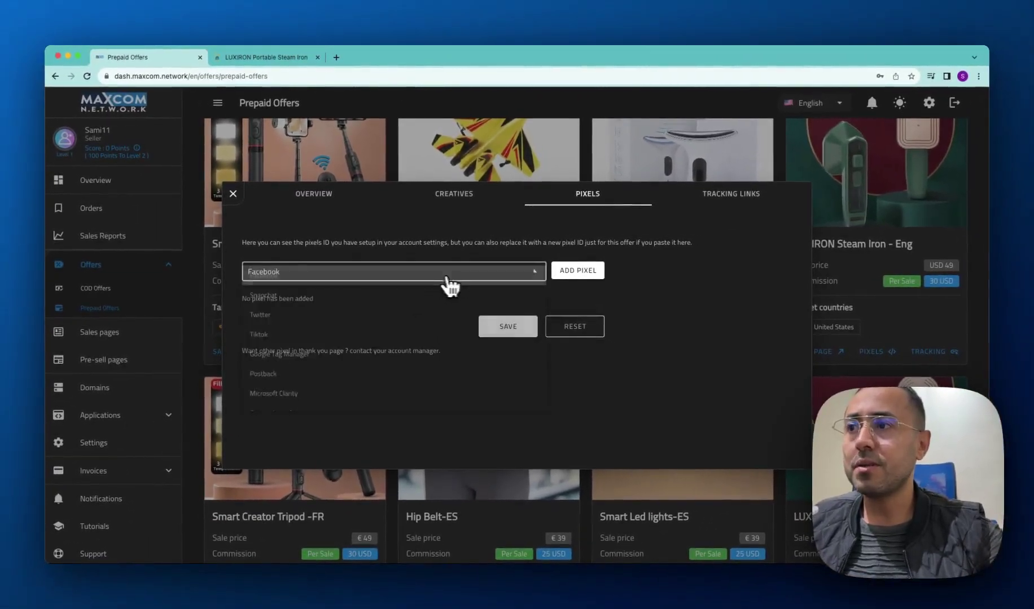
{"action": "left_click", "coordinate": [572, 272]}
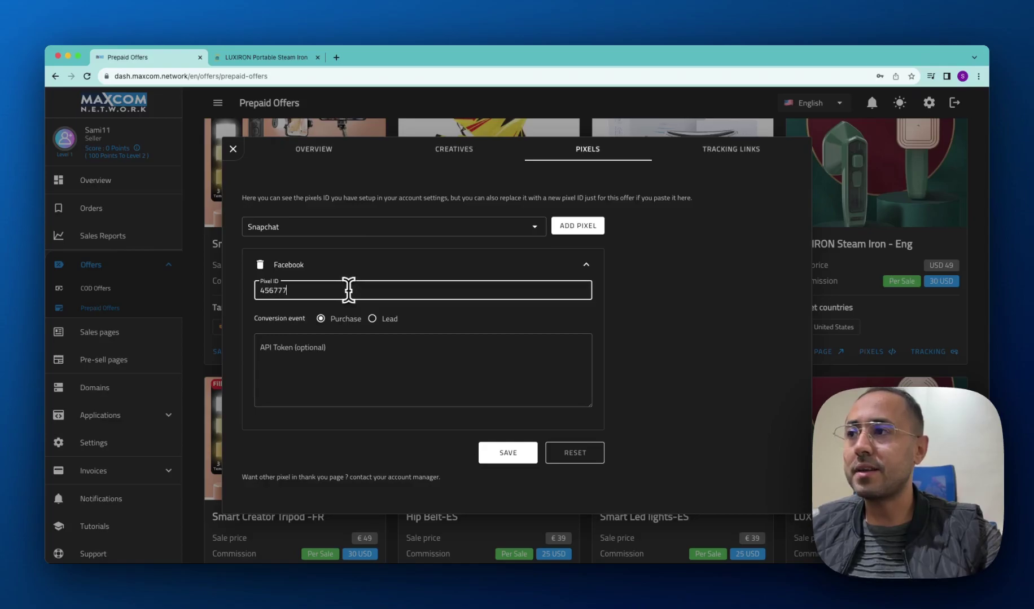
{"action": "type", "text": "456777865556"}
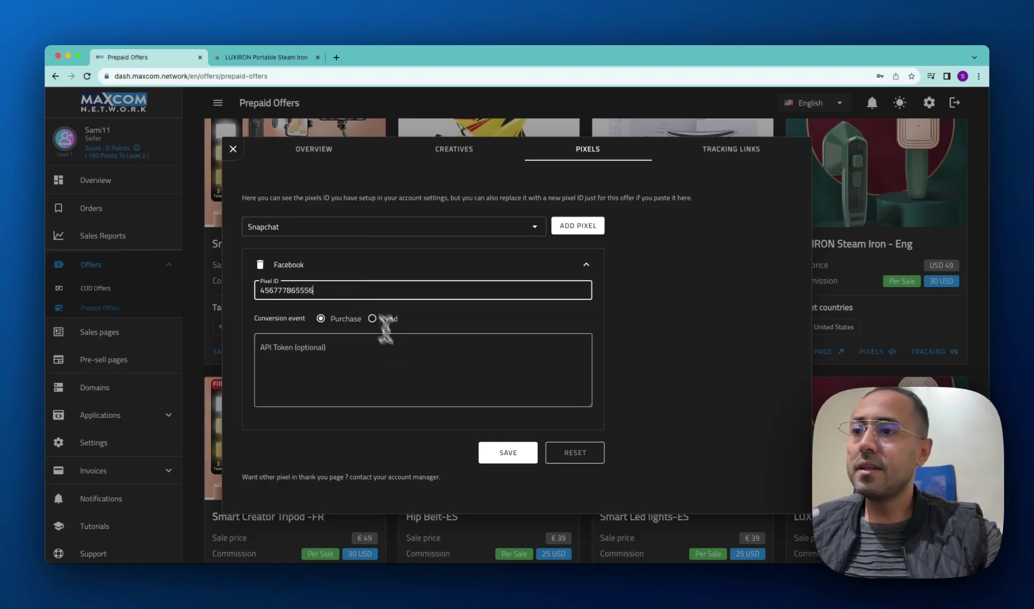
{"action": "left_click", "coordinate": [502, 453]}
{"action": "left_click", "coordinate": [740, 158]}
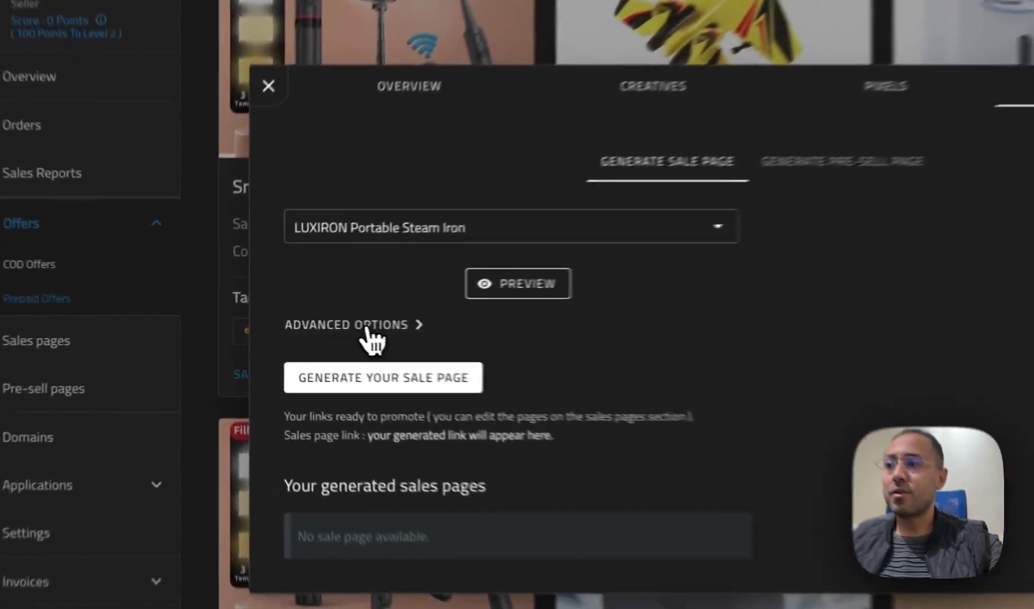
In Advanced Options, choose 'Page link from our Domains' with maxcomshop.com.
{"action": "left_click", "coordinate": [277, 324]}
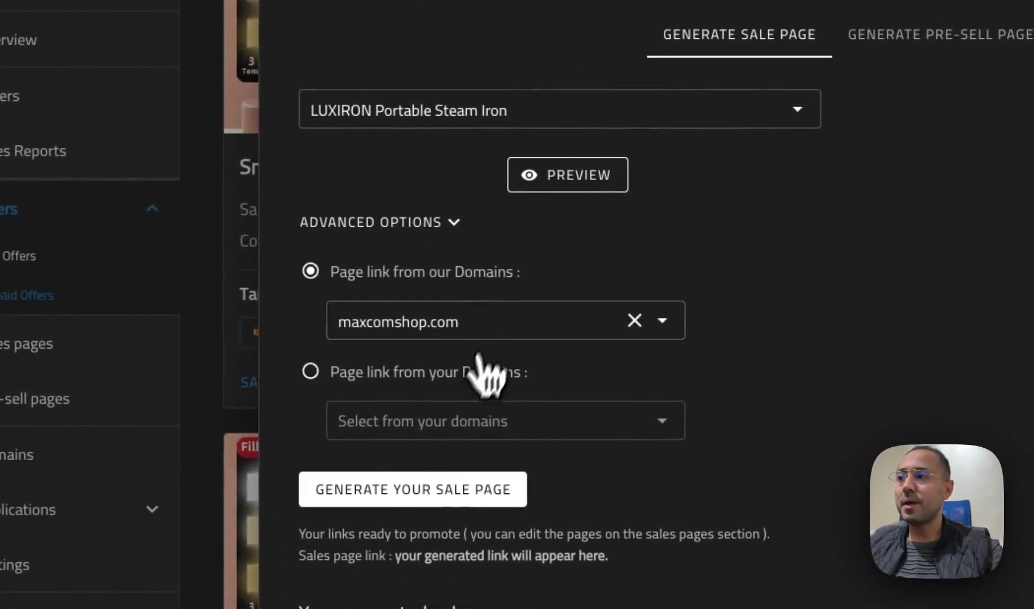
{"action": "left_click", "coordinate": [419, 373]}
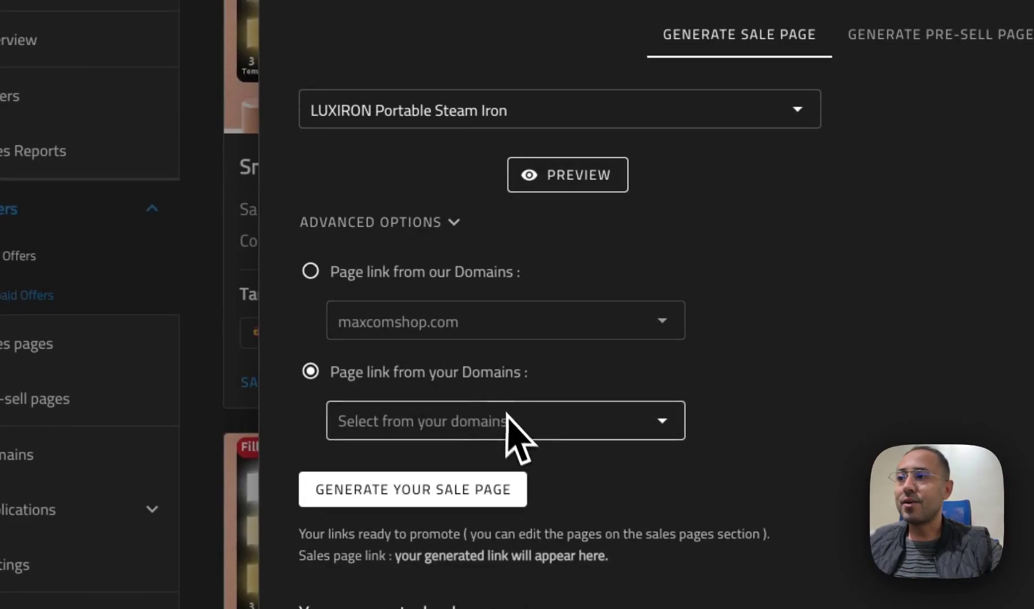
{"action": "left_click", "coordinate": [446, 274]}
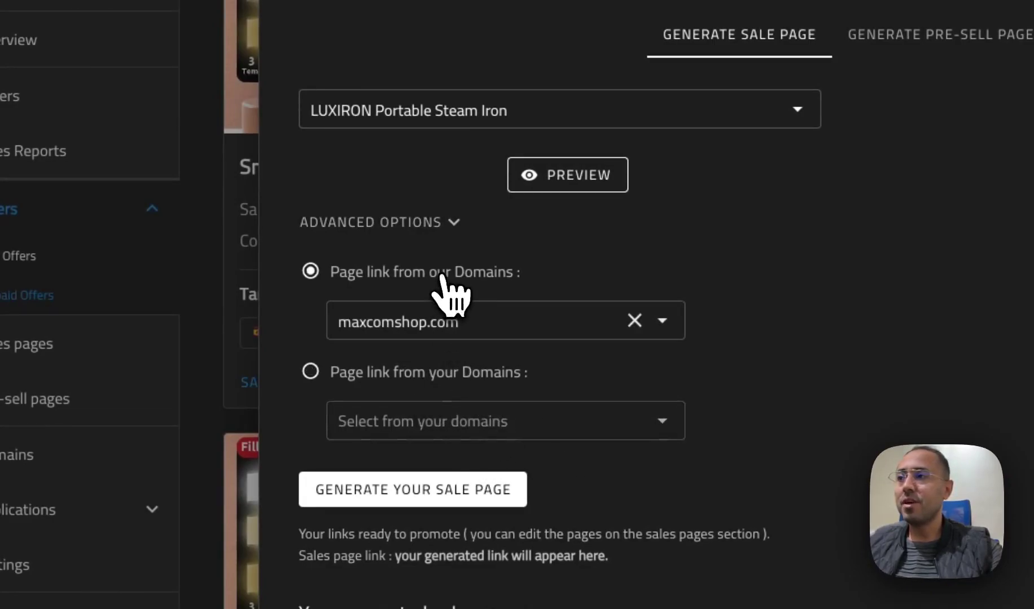
{"action": "left_click", "coordinate": [453, 223]}
{"action": "left_click", "coordinate": [460, 323]}
{"action": "left_click", "coordinate": [441, 237]}
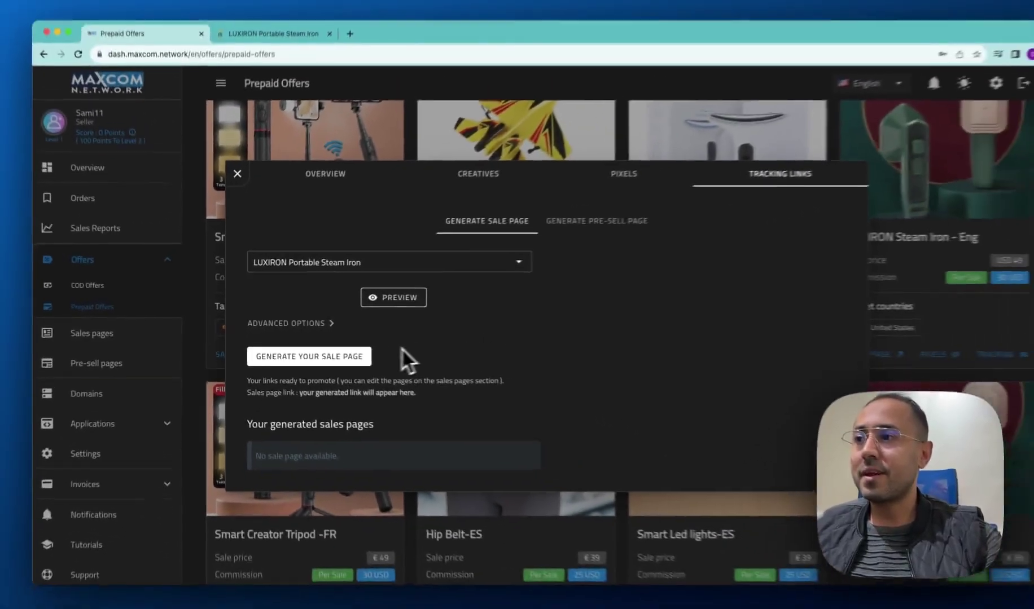
Generate the LUXIRON Portable Steam Iron sale page and copy its link.
{"action": "left_click", "coordinate": [275, 357]}
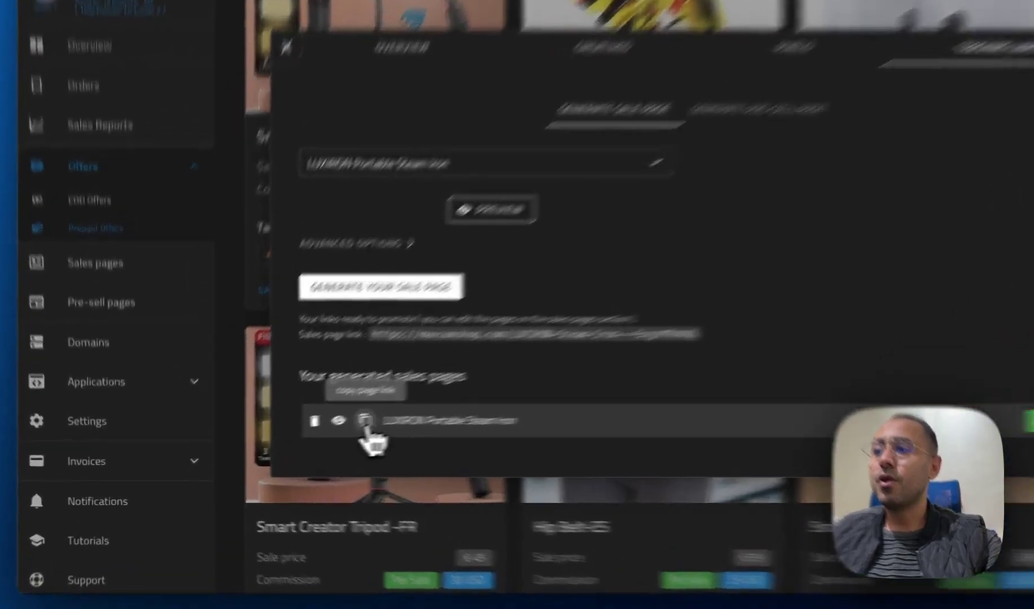
{"action": "left_click", "coordinate": [288, 444]}
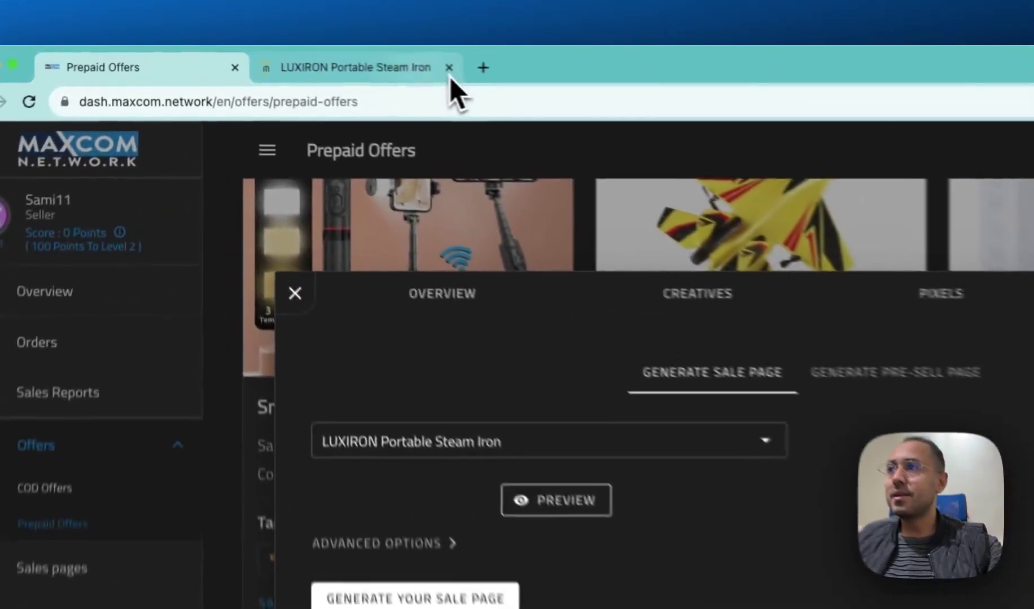
{"action": "left_click", "coordinate": [318, 57]}
Open the copied LUXIRON sale page link in a new browser tab.
{"action": "left_click", "coordinate": [218, 57]}
{"action": "type", "text": "https://maxcomshop.com/LUXIRON-Steam-Iron---Eng/MTM4OQ"}
{"action": "key", "text": "Return"}
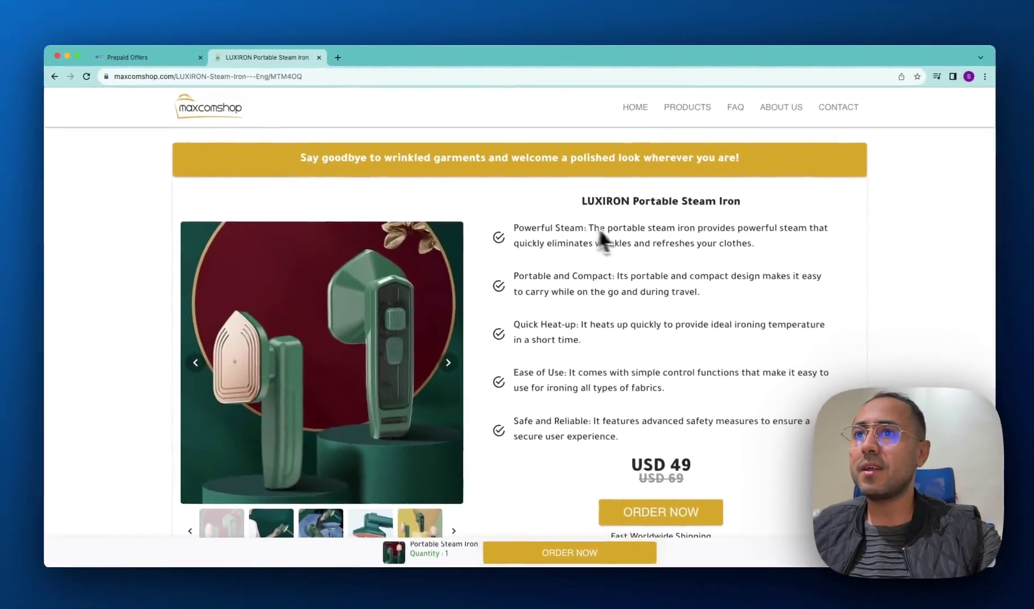
{"action": "scroll", "coordinate": [921, 361], "scroll_direction": "down", "scroll_amount": 3}
{"action": "scroll", "coordinate": [621, 233], "scroll_direction": "down", "scroll_amount": 2}
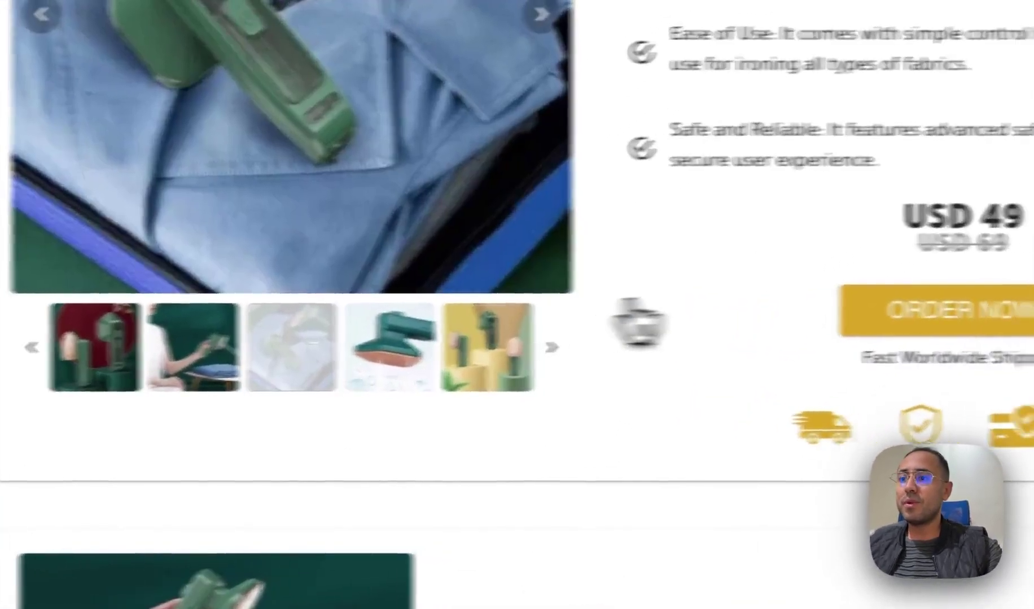
Scroll the LUXIRON sales page past the package contents and technical specifications.
{"action": "scroll", "coordinate": [491, 361], "scroll_direction": "down", "scroll_amount": 5}
{"action": "scroll", "coordinate": [546, 315], "scroll_direction": "down", "scroll_amount": 7}
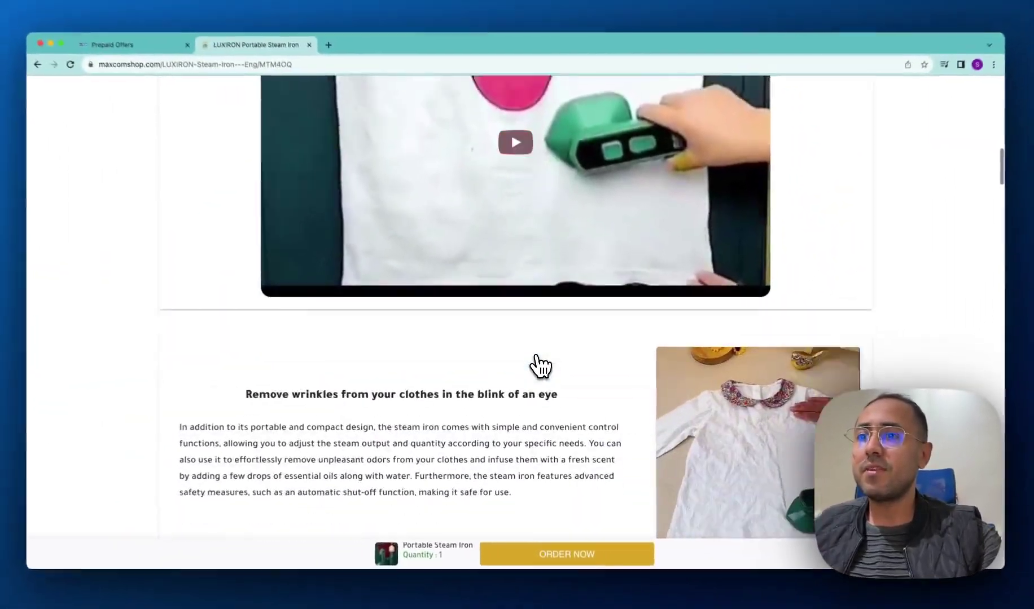
{"action": "scroll", "coordinate": [536, 361], "scroll_direction": "down", "scroll_amount": 5}
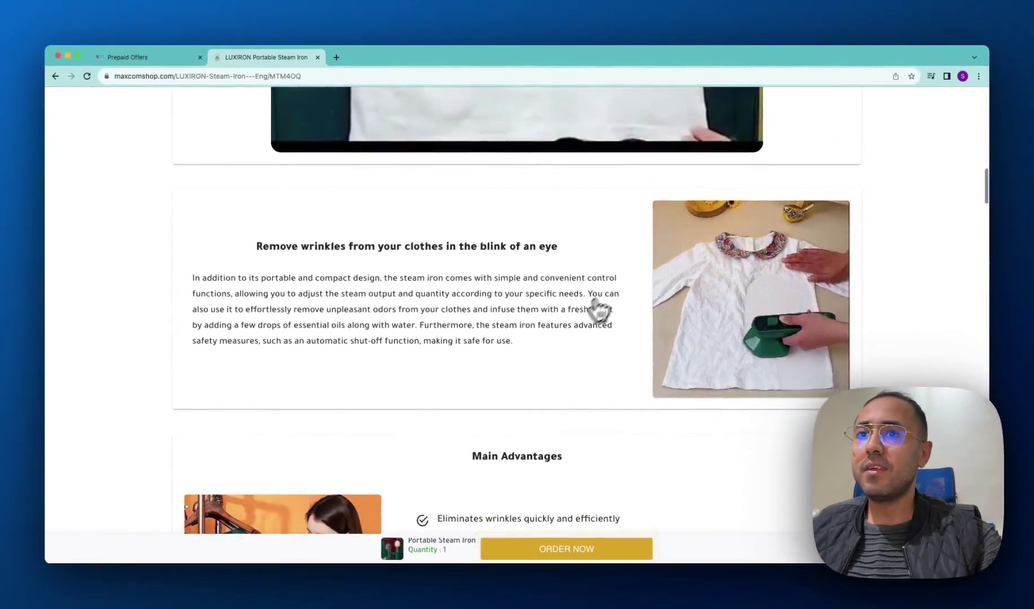
{"action": "scroll", "coordinate": [564, 316], "scroll_direction": "down", "scroll_amount": 2}
{"action": "scroll", "coordinate": [484, 322], "scroll_direction": "down", "scroll_amount": 7}
{"action": "scroll", "coordinate": [476, 323], "scroll_direction": "down", "scroll_amount": 8}
{"action": "scroll", "coordinate": [503, 331], "scroll_direction": "down", "scroll_amount": 2}
{"action": "scroll", "coordinate": [521, 335], "scroll_direction": "up", "scroll_amount": 2}
{"action": "scroll", "coordinate": [519, 334], "scroll_direction": "down", "scroll_amount": 4}
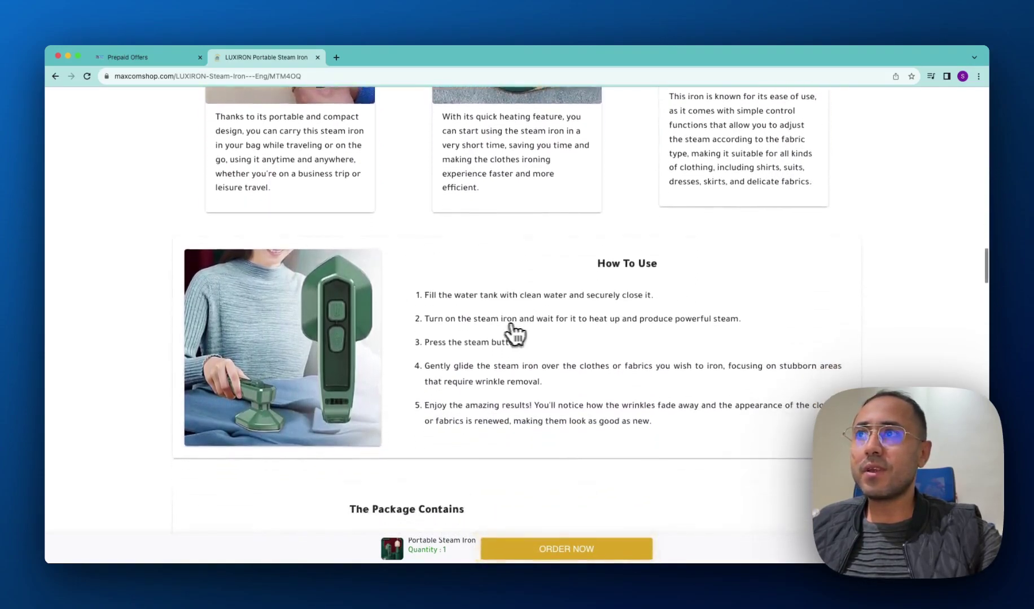
{"action": "scroll", "coordinate": [553, 339], "scroll_direction": "down", "scroll_amount": 4}
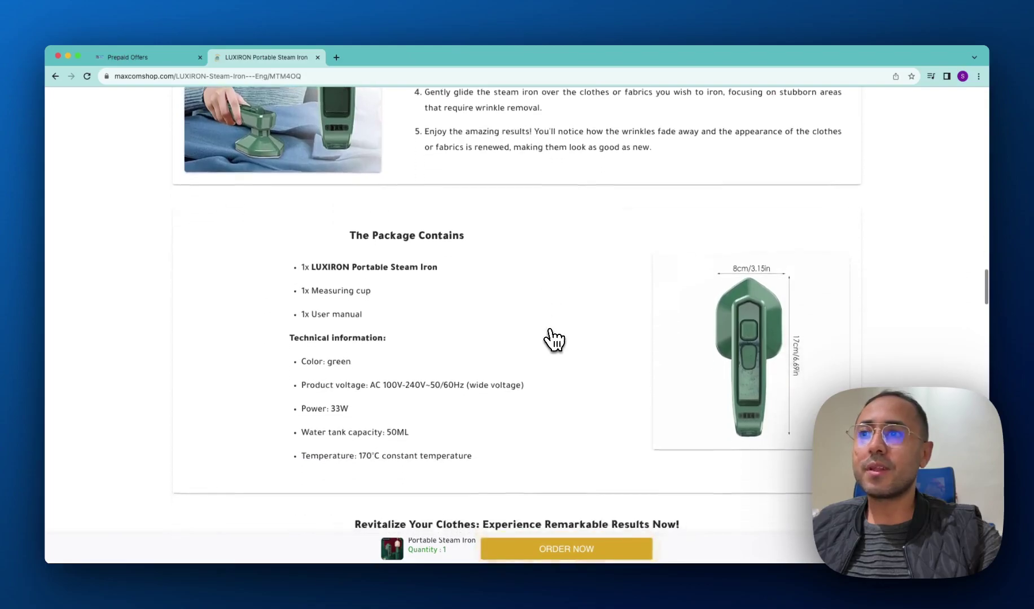
{"action": "scroll", "coordinate": [508, 324], "scroll_direction": "down", "scroll_amount": 2}
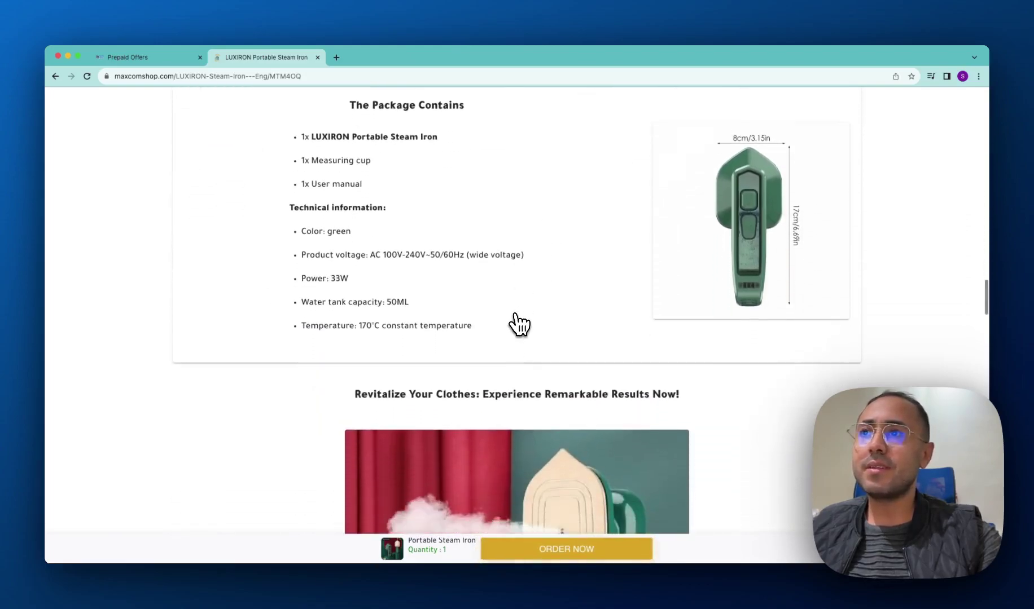
{"action": "scroll", "coordinate": [510, 323], "scroll_direction": "down", "scroll_amount": 10}
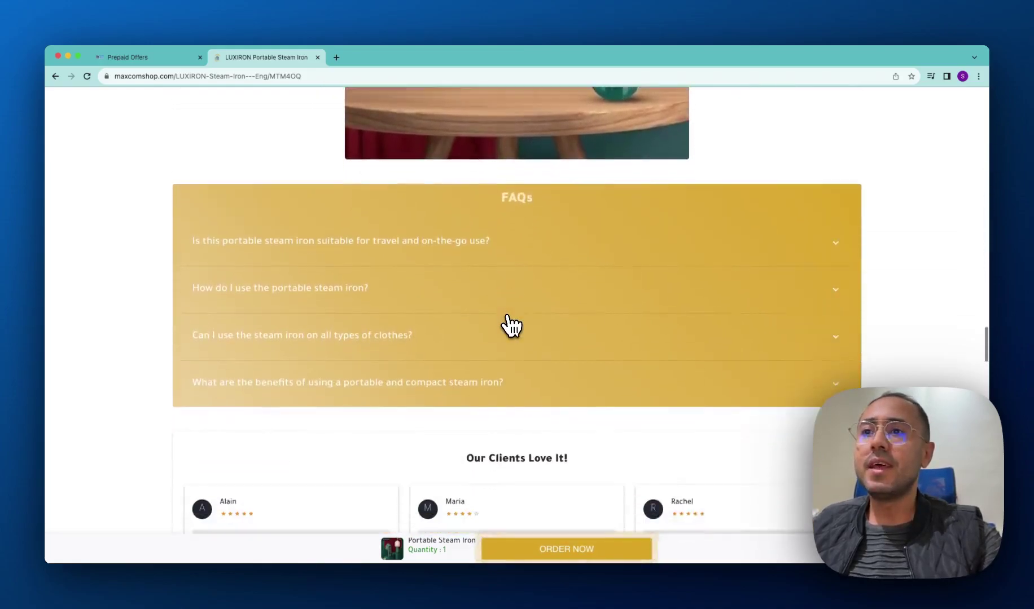
{"action": "scroll", "coordinate": [510, 323], "scroll_direction": "down", "scroll_amount": 6}
Return to the dashboard, close Tracking Links, and open the Sales pages list.
{"action": "left_click", "coordinate": [176, 58]}
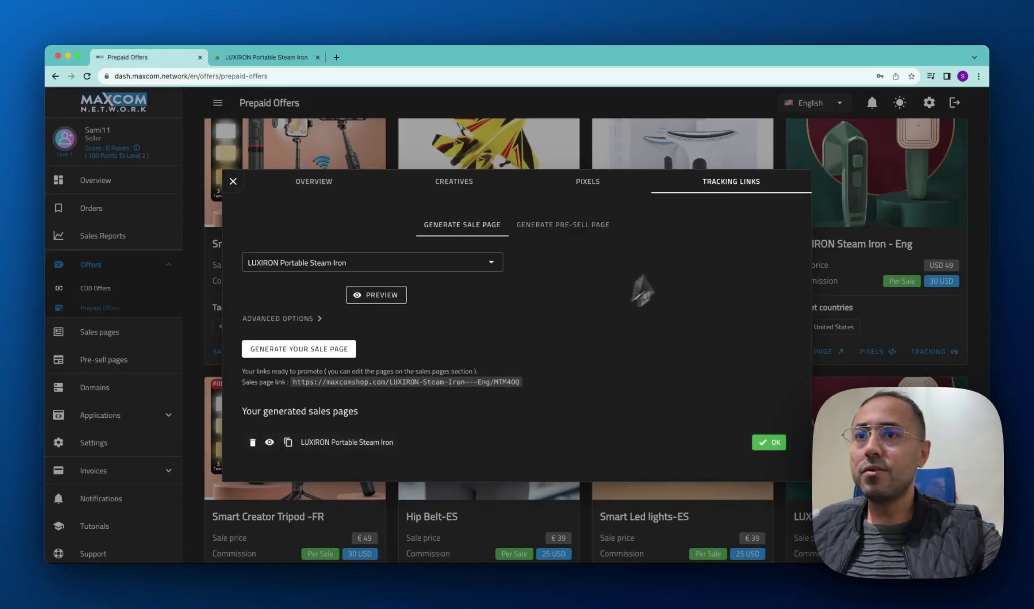
{"action": "left_click", "coordinate": [751, 159]}
{"action": "left_click", "coordinate": [106, 334]}
Edit the LUXIRON Portable Steam Iron sale page and expand its Sale page content.
{"action": "left_click", "coordinate": [901, 288]}
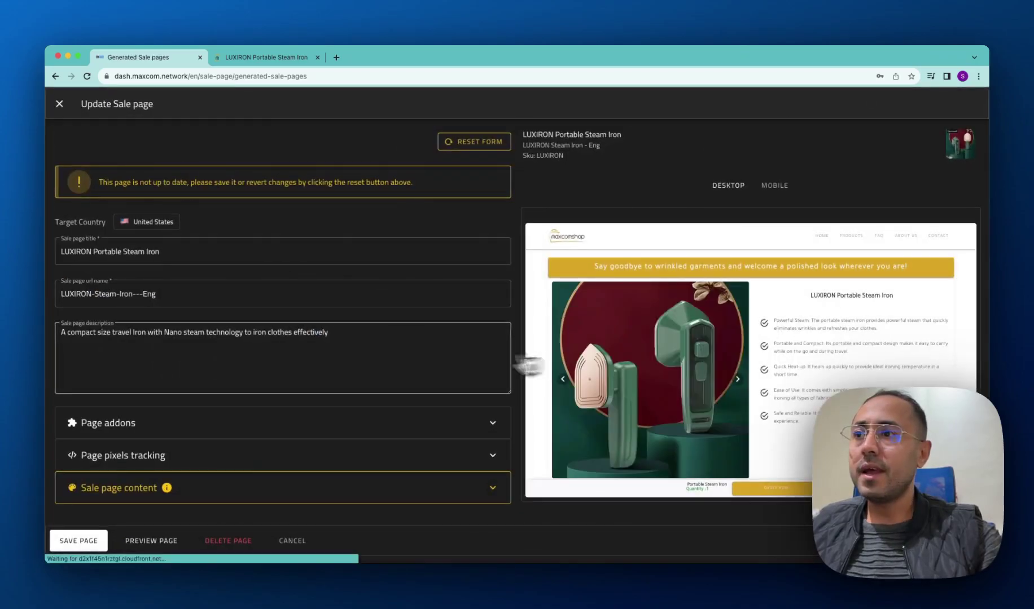
{"action": "left_click", "coordinate": [358, 498]}
{"action": "scroll", "coordinate": [342, 496], "scroll_direction": "down", "scroll_amount": 6}
{"action": "scroll", "coordinate": [747, 334], "scroll_direction": "down", "scroll_amount": 3}
{"action": "scroll", "coordinate": [411, 248], "scroll_direction": "up", "scroll_amount": 7}
Close the Update Sale page editor and return to the generated sale pages.
{"action": "left_click", "coordinate": [59, 103]}
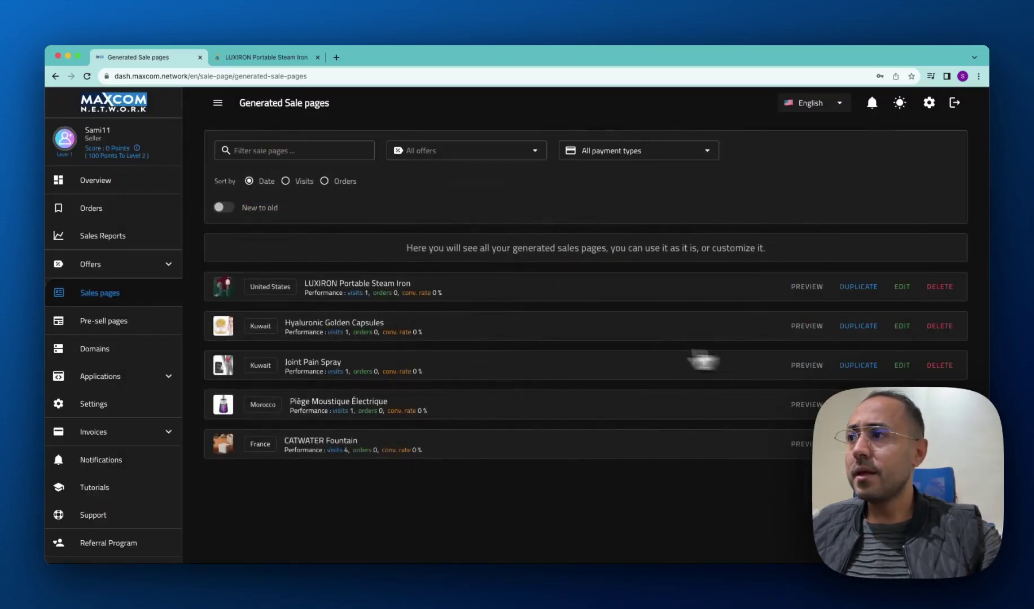
{"action": "left_click", "coordinate": [298, 58]}
{"action": "left_click", "coordinate": [154, 59]}
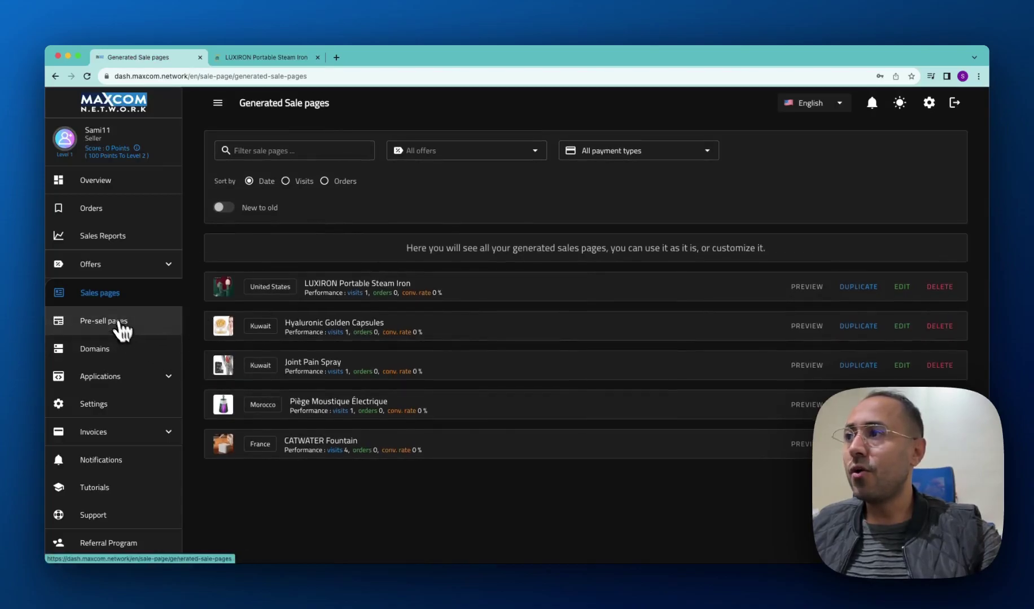
Check Sales Reports, then open Orders, empty for 02-11-2023 to 02-12-2023.
{"action": "left_click", "coordinate": [105, 244]}
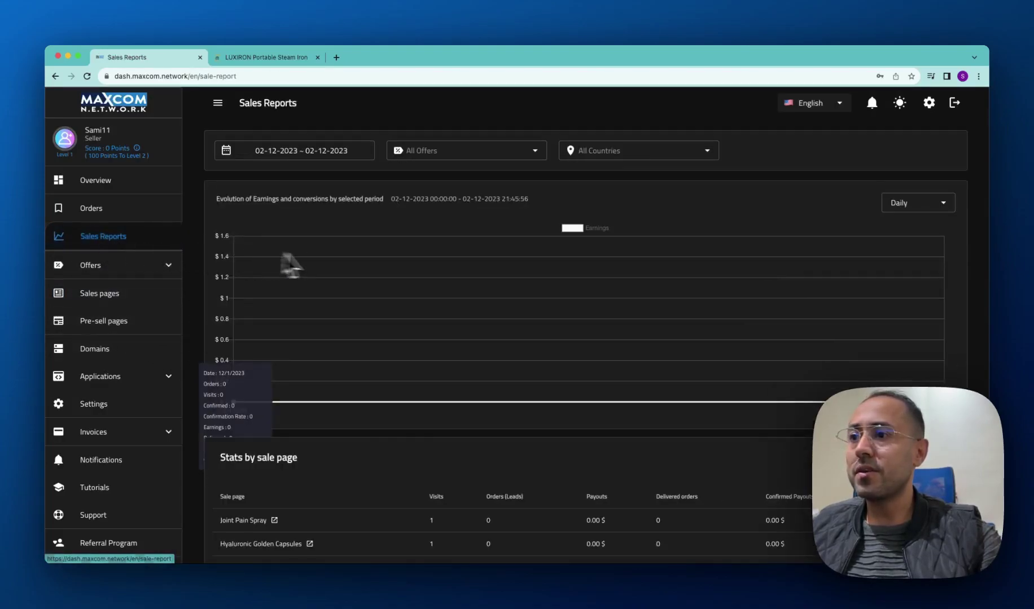
{"action": "left_click", "coordinate": [101, 217]}
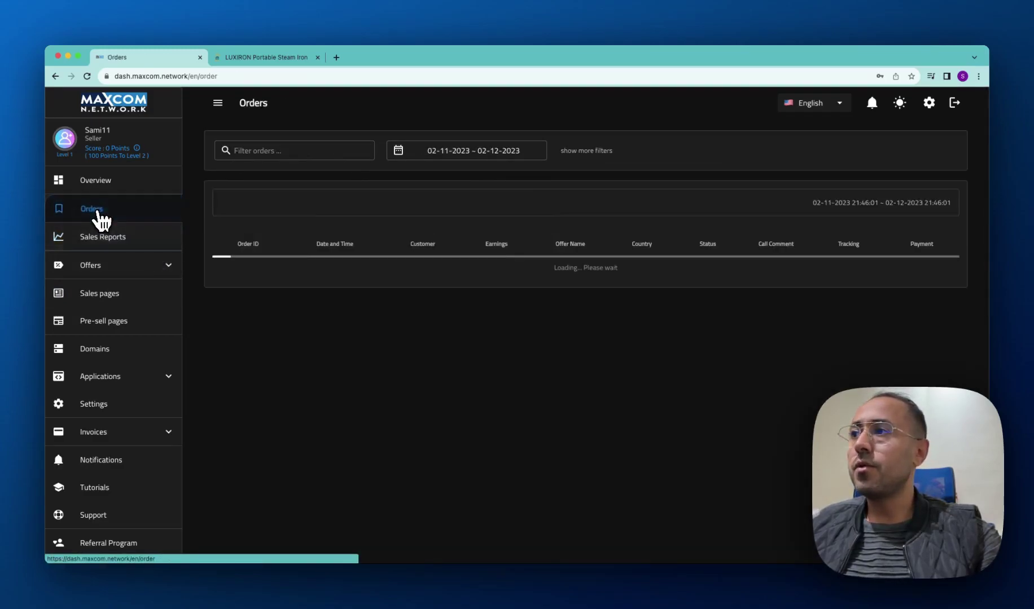
{"action": "left_click", "coordinate": [282, 58]}
{"action": "scroll", "coordinate": [423, 288], "scroll_direction": "down", "scroll_amount": 10}
{"action": "scroll", "coordinate": [424, 290], "scroll_direction": "down", "scroll_amount": 5}
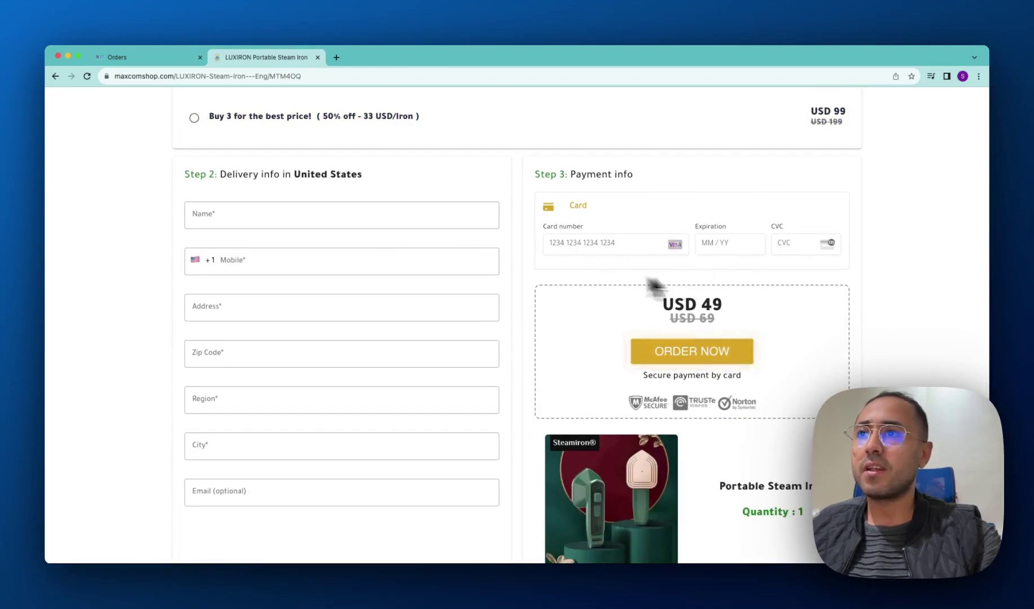
{"action": "left_click", "coordinate": [170, 57]}
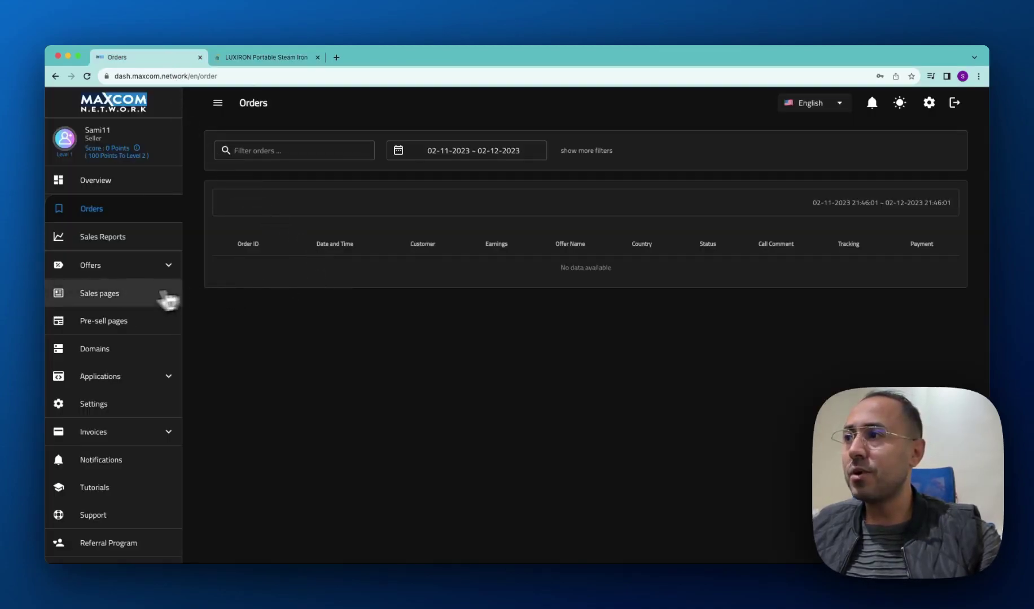
Open the COD Offers catalogue, briefly viewing the Retinol Eye Stick offer overview.
{"action": "left_click", "coordinate": [108, 267]}
{"action": "left_click", "coordinate": [94, 293]}
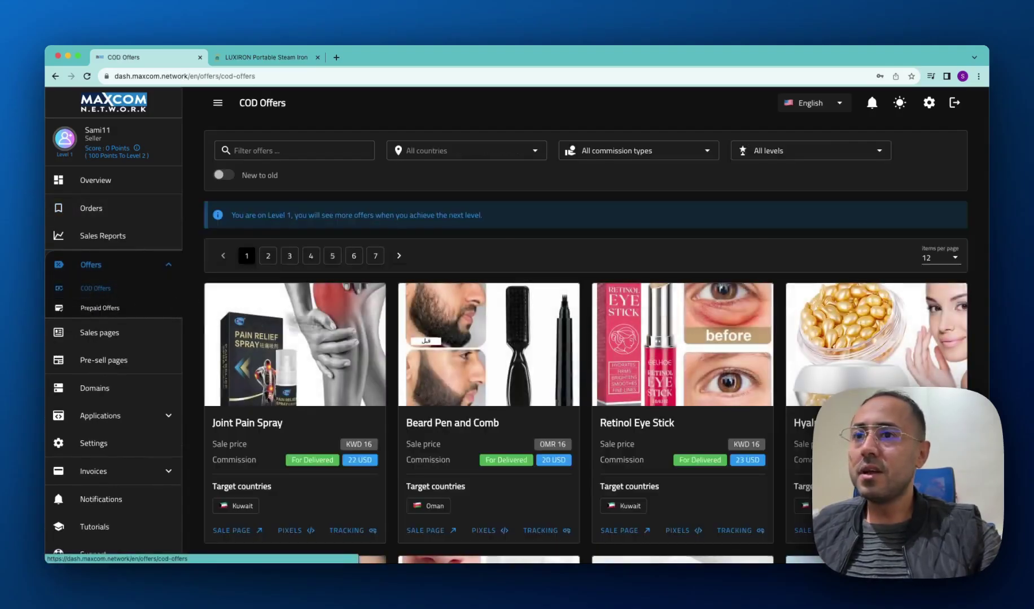
{"action": "scroll", "coordinate": [615, 341], "scroll_direction": "down", "scroll_amount": 2}
{"action": "left_click", "coordinate": [621, 341]}
{"action": "left_click", "coordinate": [840, 220]}
{"action": "scroll", "coordinate": [847, 266], "scroll_direction": "down", "scroll_amount": 3}
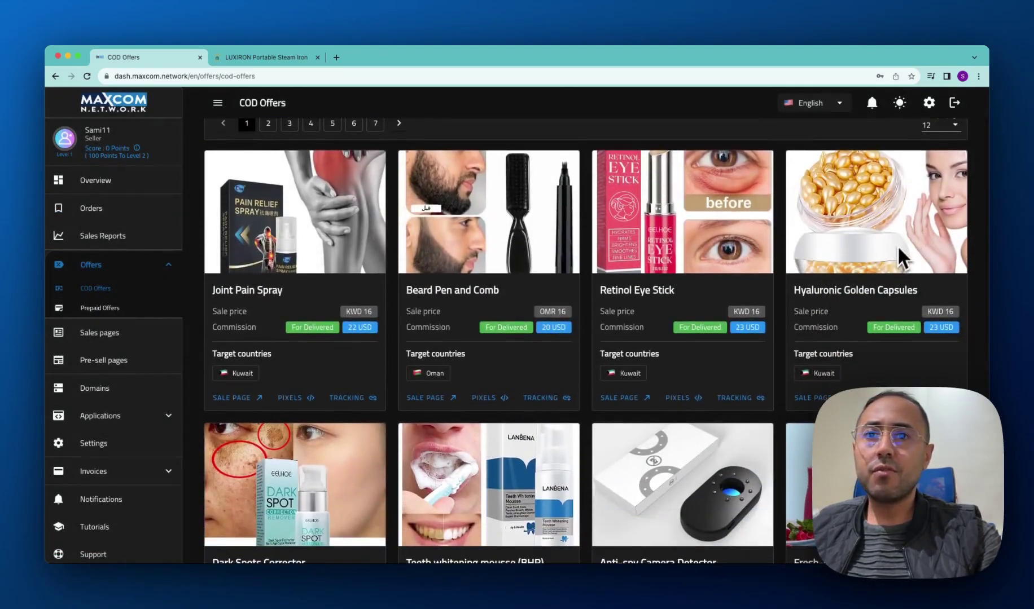
{"action": "scroll", "coordinate": [891, 254], "scroll_direction": "down", "scroll_amount": 2}
Generate a Hyaluronic Golden Capsules sale page and delete the duplicate it created.
{"action": "left_click", "coordinate": [869, 286]}
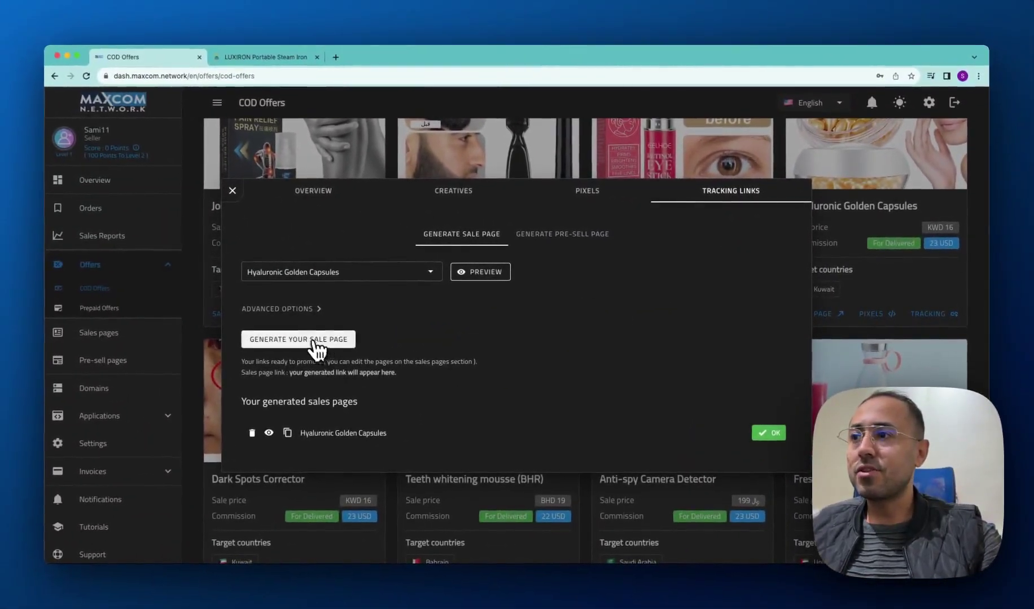
{"action": "left_click", "coordinate": [314, 343]}
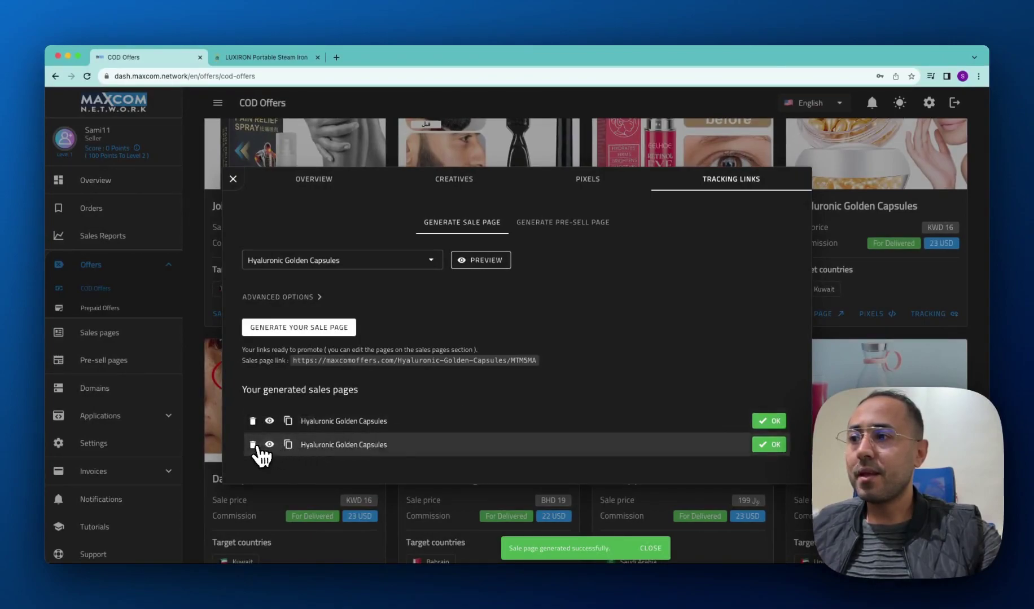
{"action": "left_click", "coordinate": [254, 445]}
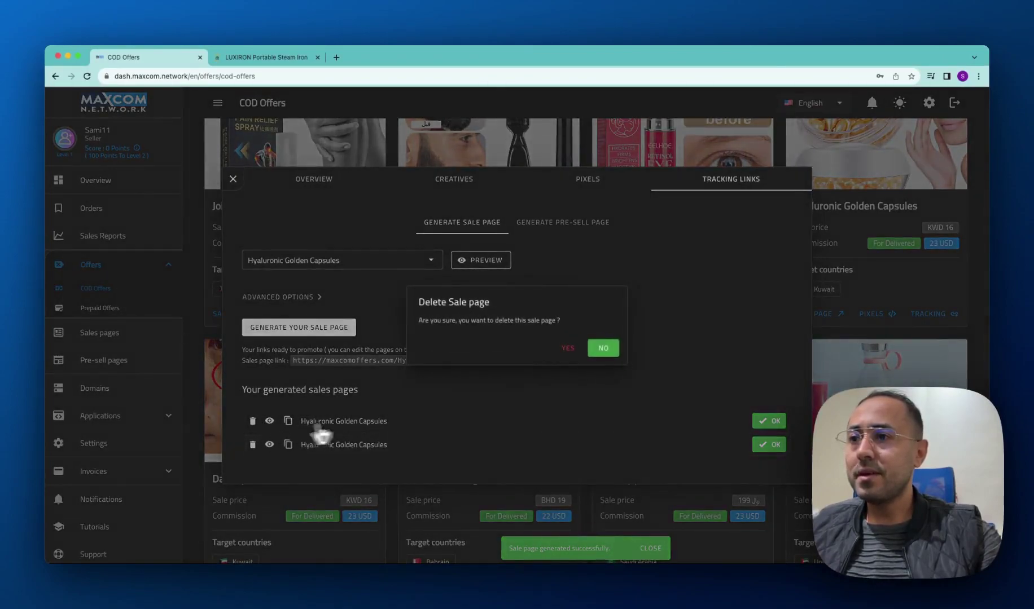
{"action": "left_click", "coordinate": [569, 349]}
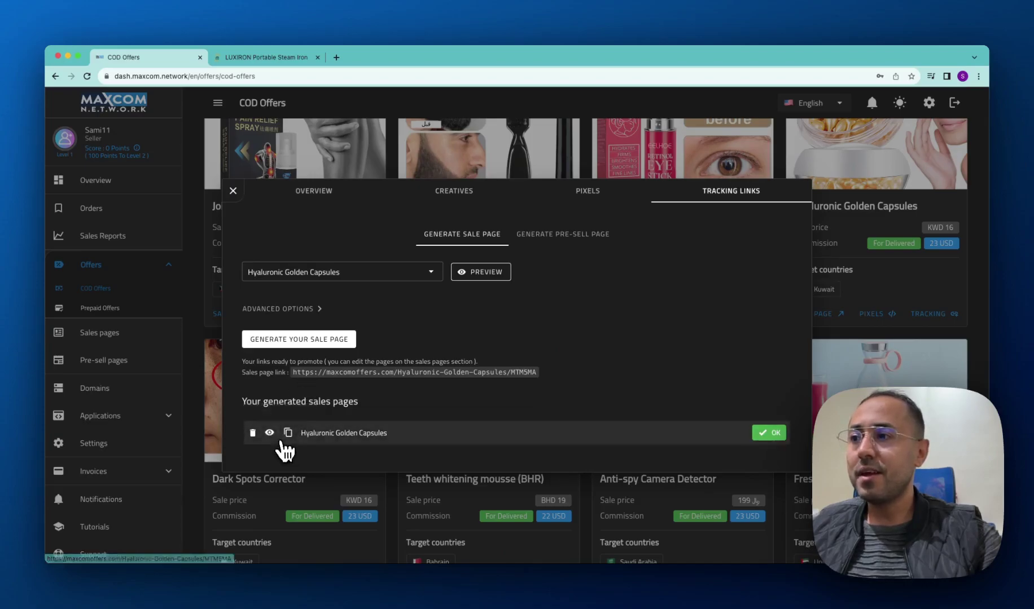
Preview the KWD 16 Hyaluronic Golden Capsules page in a new tab, then close Tracking Links.
{"action": "left_click", "coordinate": [270, 433]}
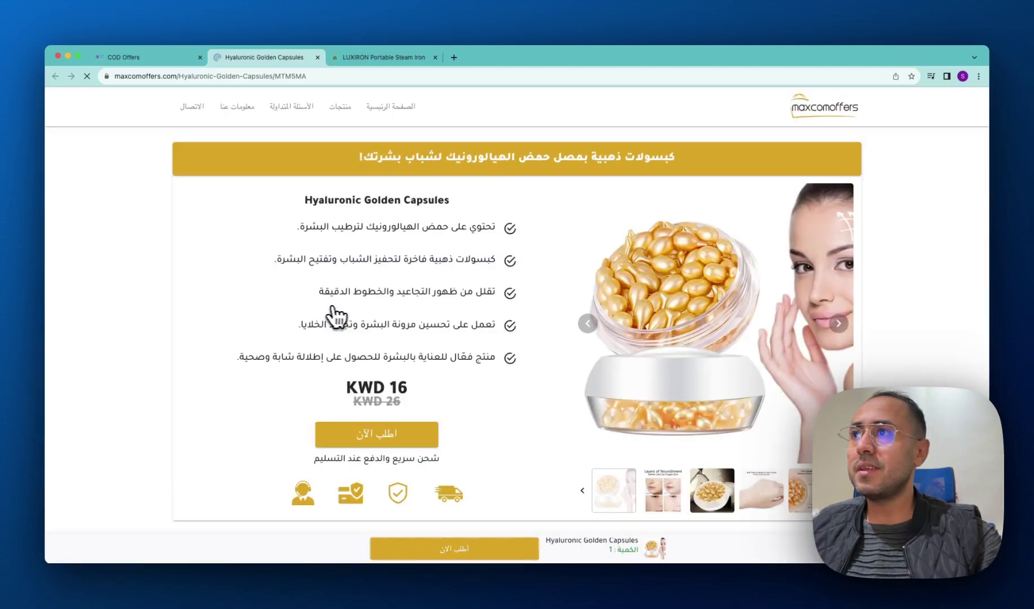
{"action": "scroll", "coordinate": [376, 314], "scroll_direction": "down", "scroll_amount": 2}
{"action": "scroll", "coordinate": [353, 314], "scroll_direction": "up", "scroll_amount": 2}
{"action": "scroll", "coordinate": [386, 262], "scroll_direction": "down", "scroll_amount": 4}
{"action": "scroll", "coordinate": [390, 258], "scroll_direction": "down", "scroll_amount": 5}
{"action": "scroll", "coordinate": [404, 244], "scroll_direction": "down", "scroll_amount": 5}
{"action": "scroll", "coordinate": [291, 153], "scroll_direction": "up", "scroll_amount": 15}
{"action": "left_click", "coordinate": [169, 60]}
{"action": "left_click", "coordinate": [233, 192]}
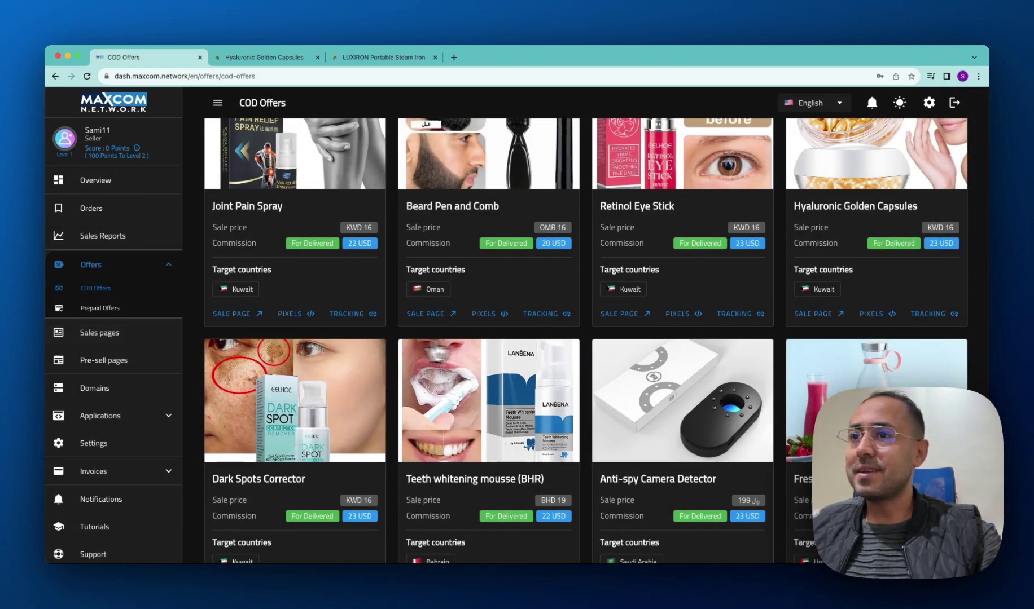
Open the Domains page to review the domain setup steps.
{"action": "scroll", "coordinate": [480, 353], "scroll_direction": "up", "scroll_amount": 4}
{"action": "scroll", "coordinate": [479, 348], "scroll_direction": "down", "scroll_amount": 6}
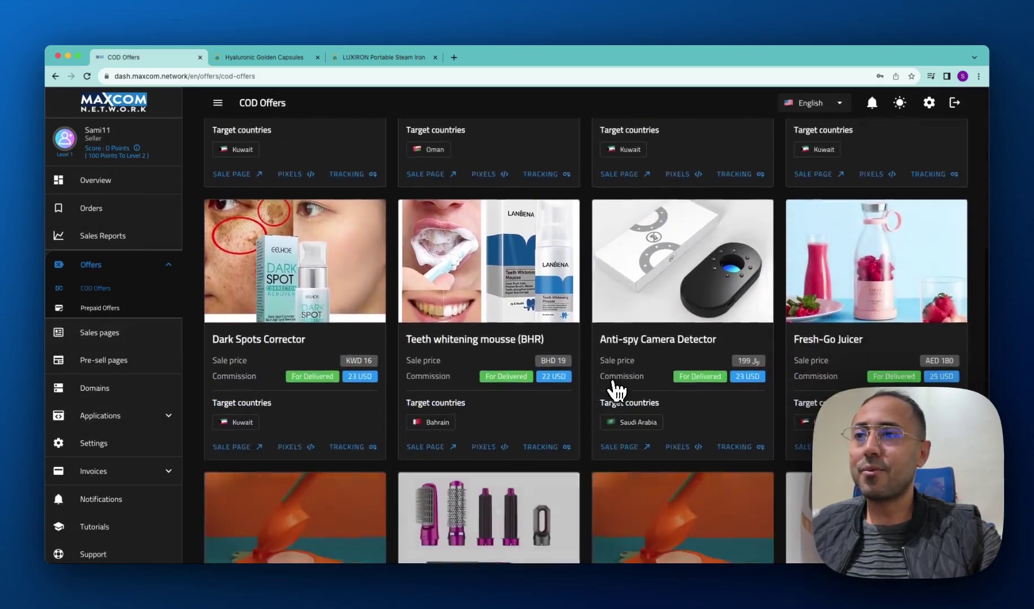
{"action": "scroll", "coordinate": [564, 367], "scroll_direction": "down", "scroll_amount": 4}
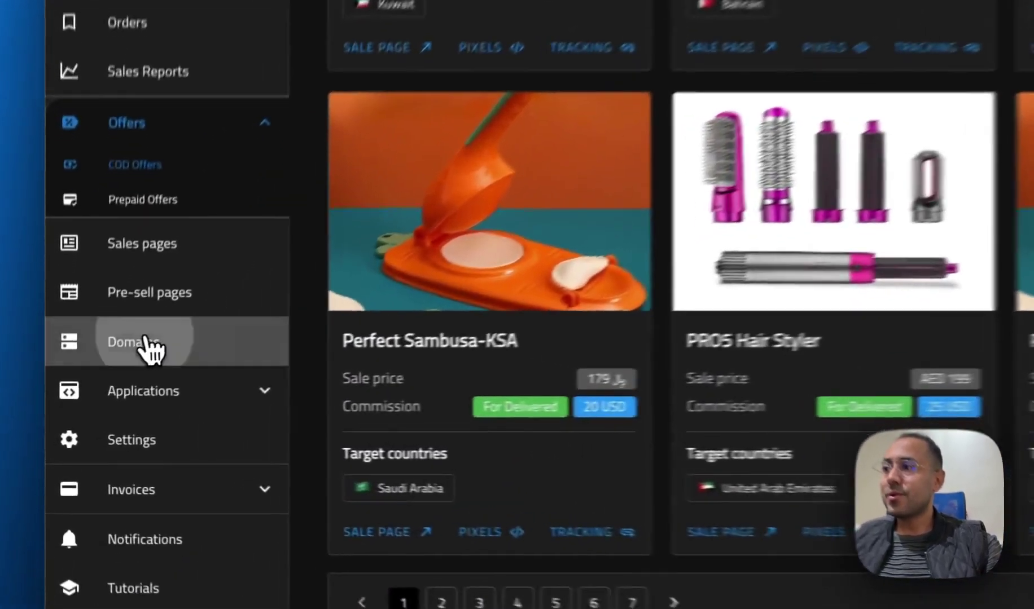
{"action": "left_click", "coordinate": [101, 390]}
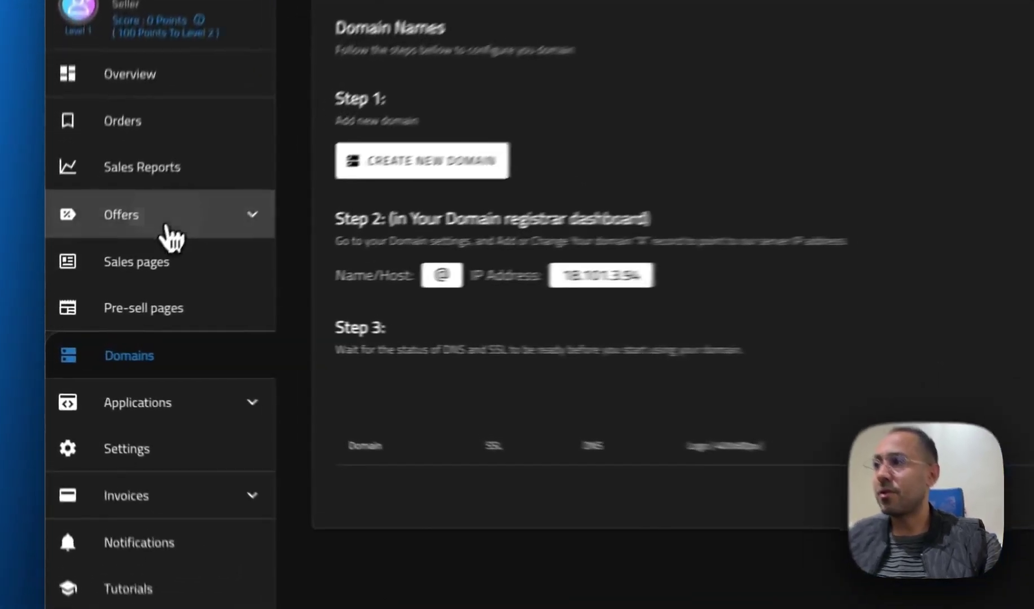
Open the account Settings from the sidebar and scroll through the page.
{"action": "left_click", "coordinate": [116, 268]}
{"action": "scroll", "coordinate": [124, 353], "scroll_direction": "down", "scroll_amount": 3}
{"action": "scroll", "coordinate": [254, 416], "scroll_direction": "down", "scroll_amount": 2}
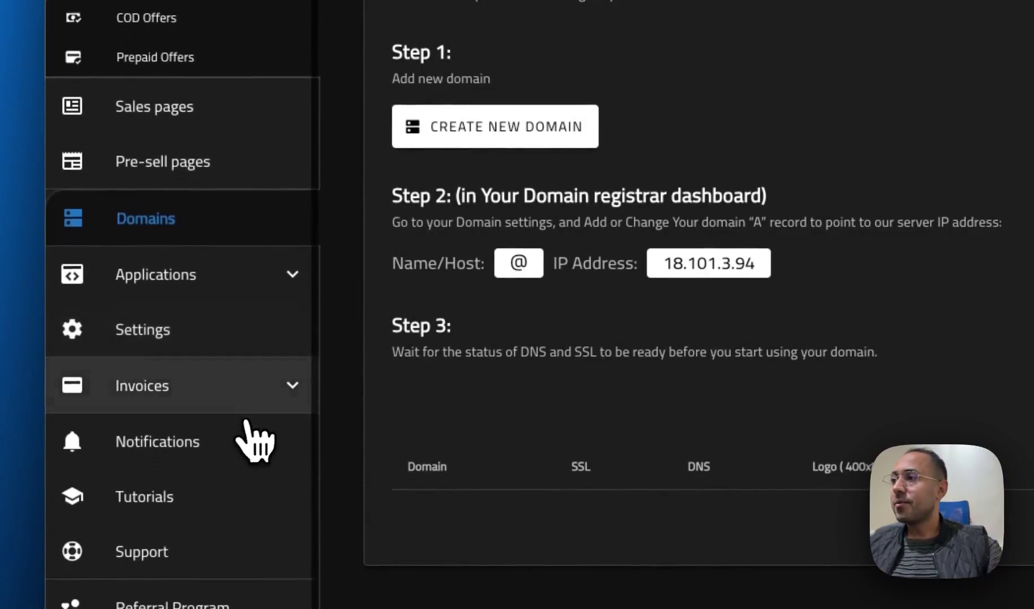
{"action": "left_click", "coordinate": [158, 316]}
{"action": "scroll", "coordinate": [823, 361], "scroll_direction": "down", "scroll_amount": 10}
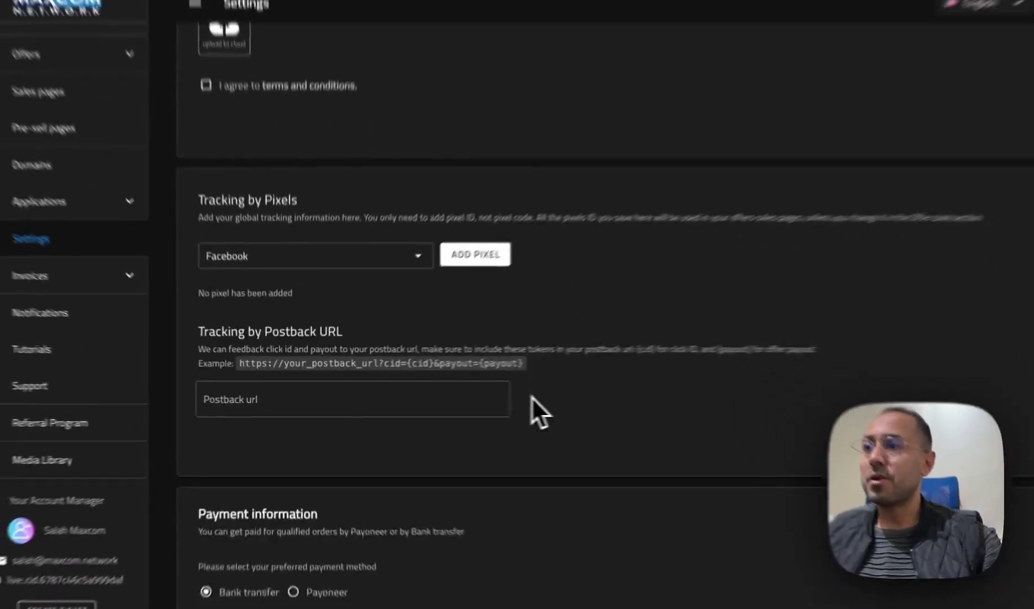
{"action": "scroll", "coordinate": [530, 396], "scroll_direction": "down", "scroll_amount": 3}
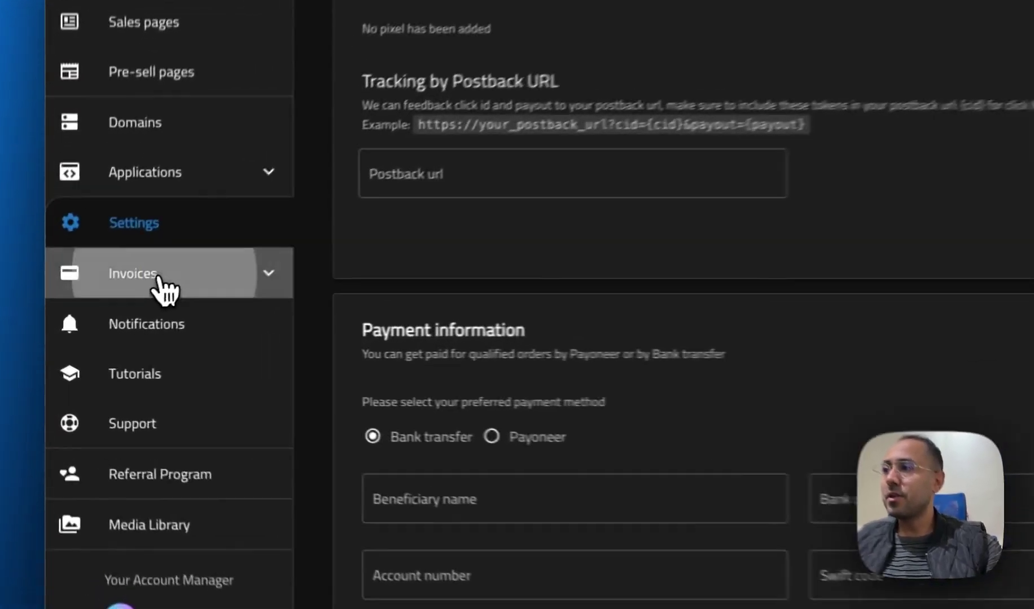
Review the orders eligible for payout under Invoices, then collapse the Invoices section.
{"action": "left_click", "coordinate": [110, 314]}
{"action": "left_click", "coordinate": [179, 321]}
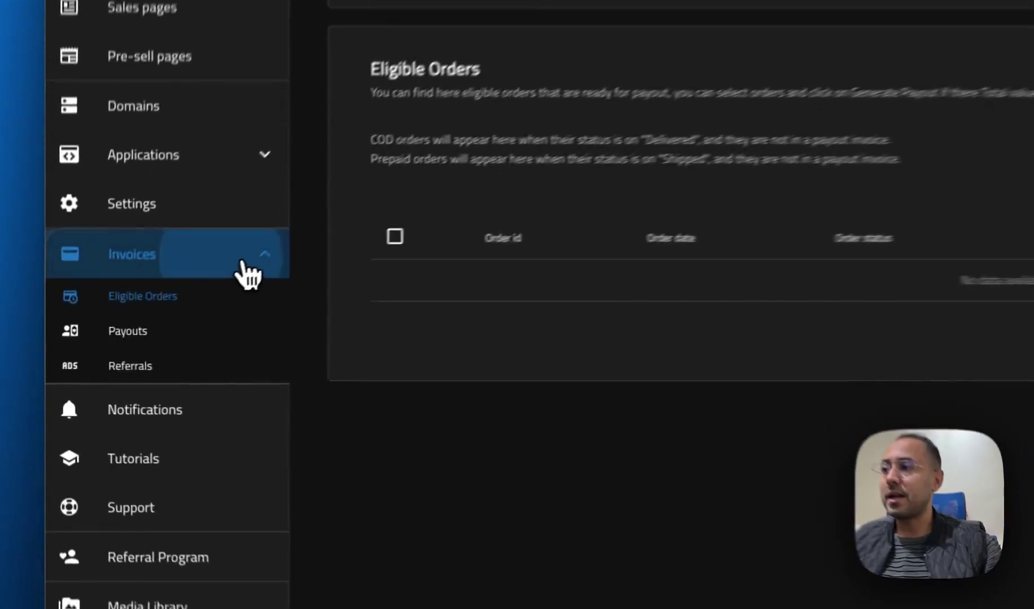
{"action": "left_click", "coordinate": [157, 314]}
Browse Tutorials, start a new support ticket, then dismiss the Create Ticket form.
{"action": "left_click", "coordinate": [147, 351]}
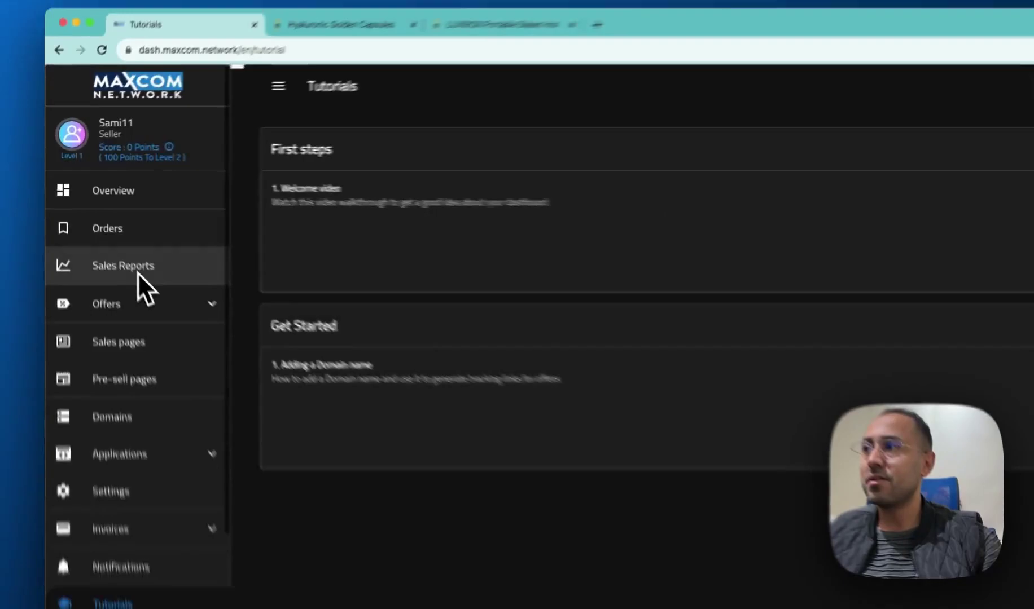
{"action": "scroll", "coordinate": [133, 276], "scroll_direction": "down", "scroll_amount": 4}
{"action": "scroll", "coordinate": [121, 282], "scroll_direction": "up", "scroll_amount": 3}
{"action": "scroll", "coordinate": [122, 291], "scroll_direction": "down", "scroll_amount": 3}
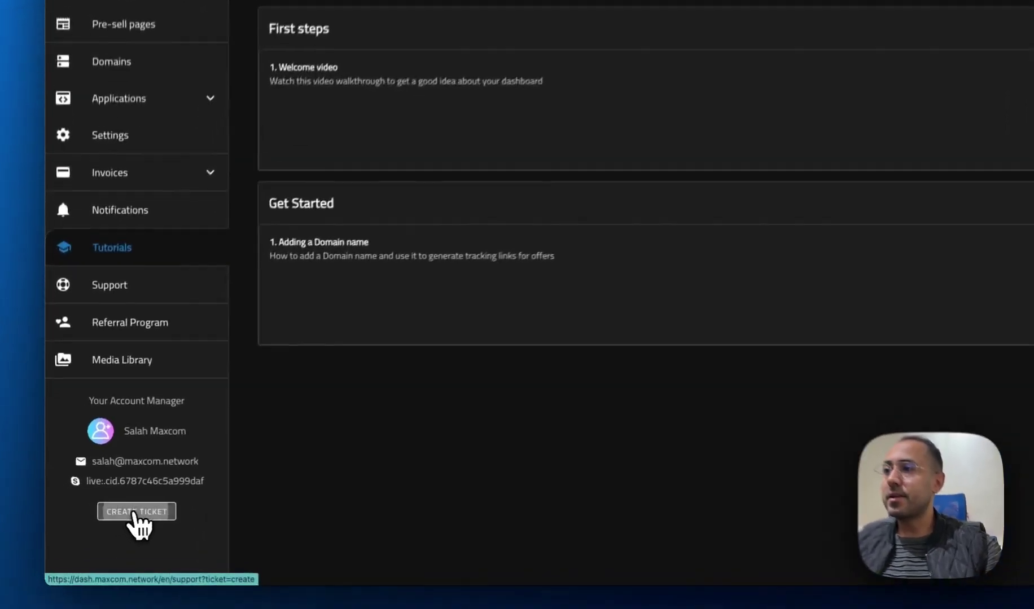
{"action": "left_click", "coordinate": [135, 513]}
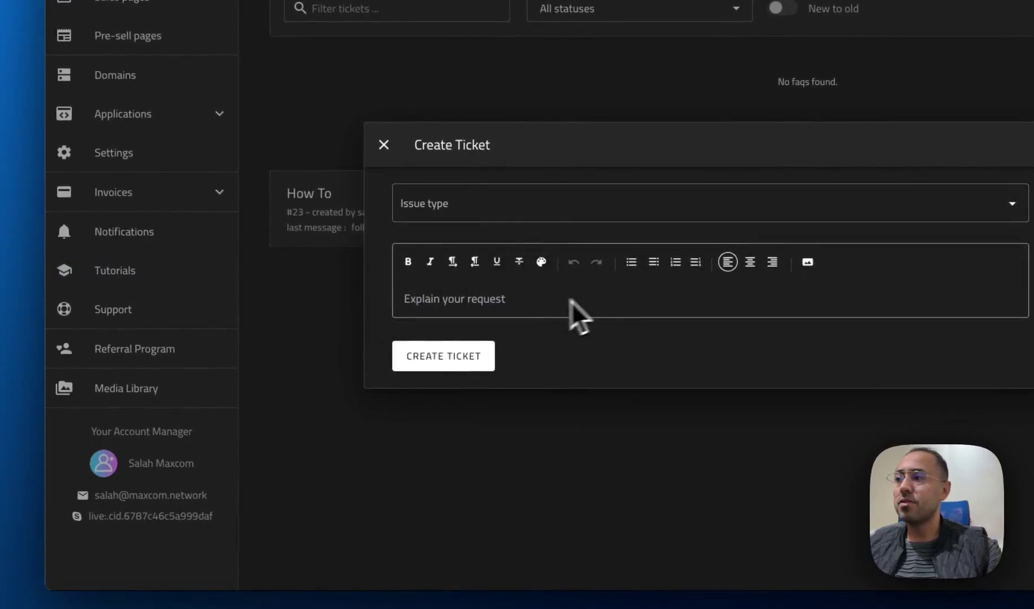
{"action": "left_click", "coordinate": [302, 407]}
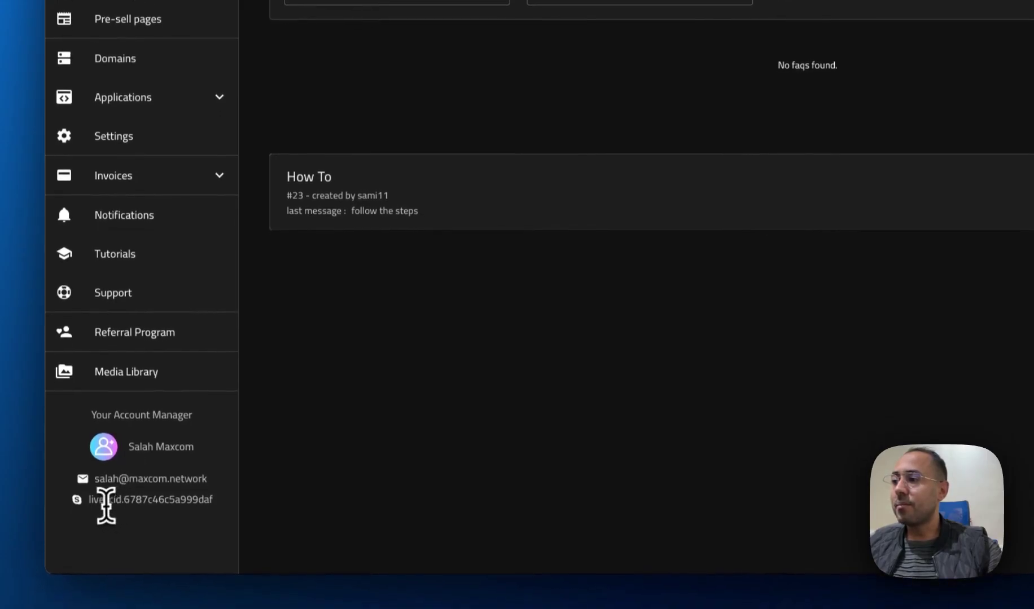
{"action": "scroll", "coordinate": [197, 299], "scroll_direction": "up", "scroll_amount": 4}
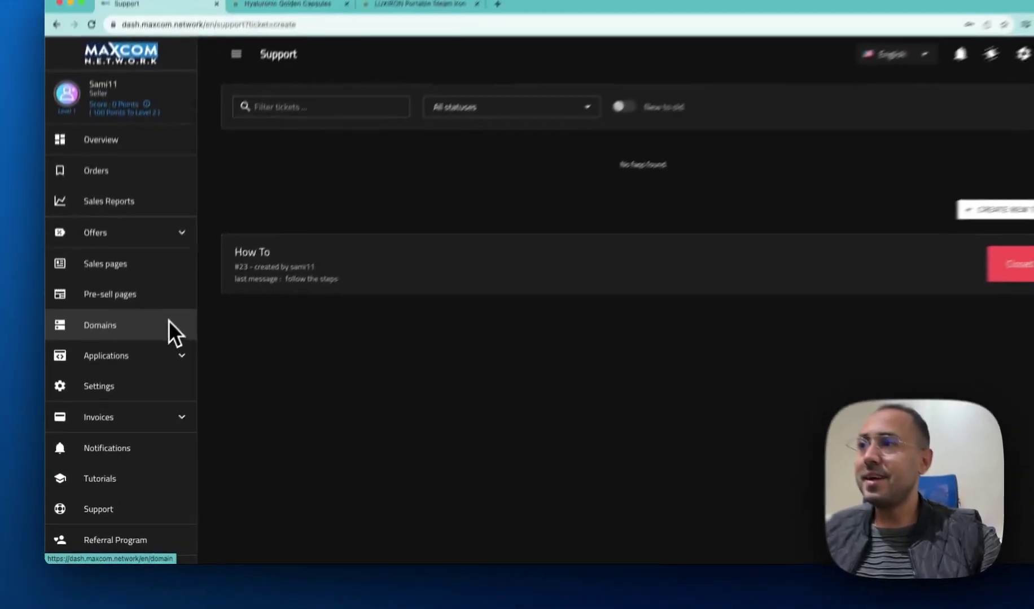